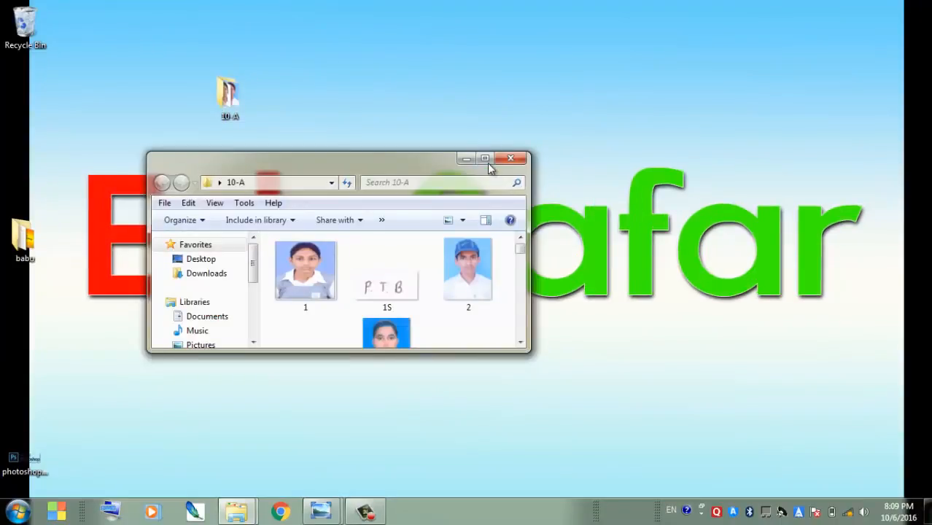
# - Close the EduSafar picture so the 10-A folder of student photos shows
pyautogui.click(490, 159)
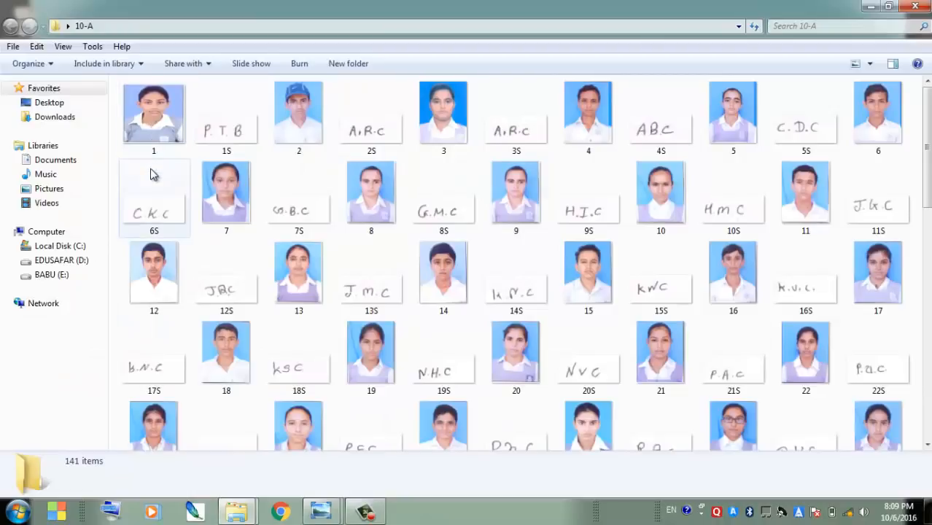
# - Compare the Dimensions of student photos 1 through 4 in the details pane
pyautogui.click(161, 113)
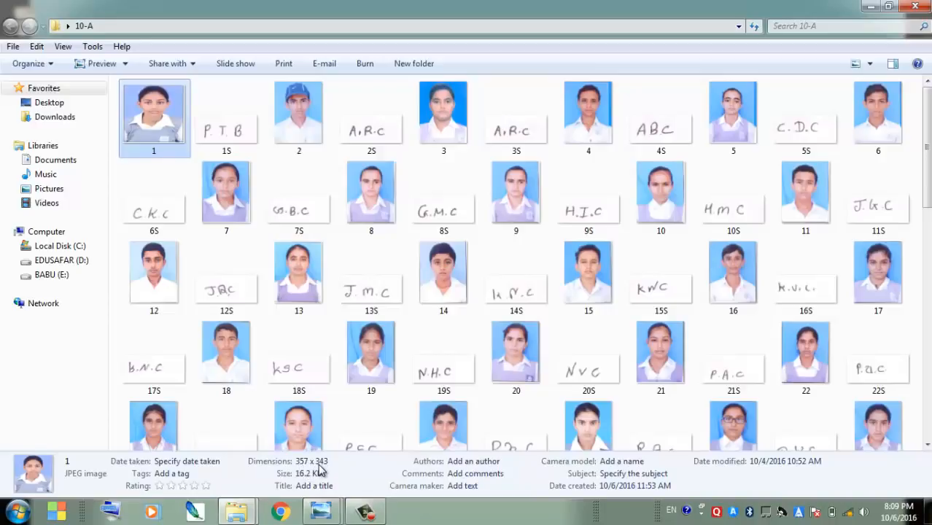
pyautogui.click(302, 111)
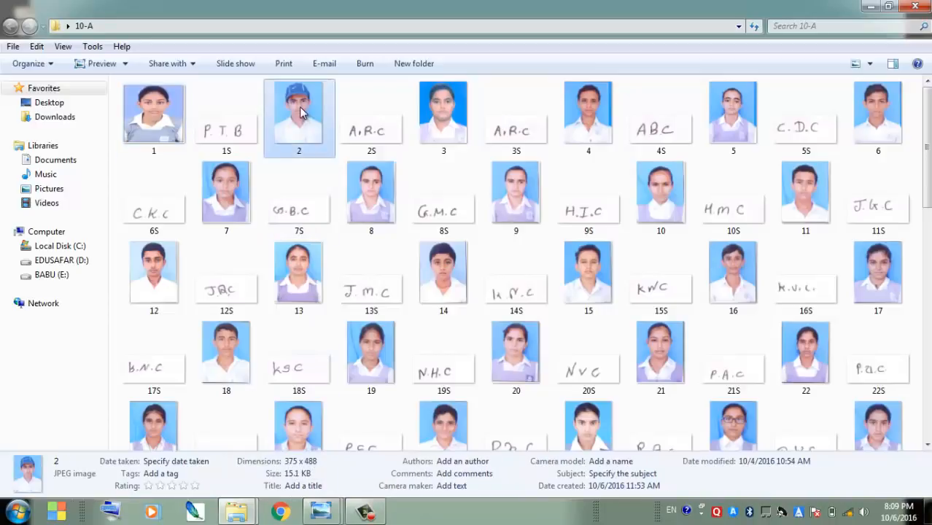
pyautogui.click(432, 121)
pyautogui.click(585, 123)
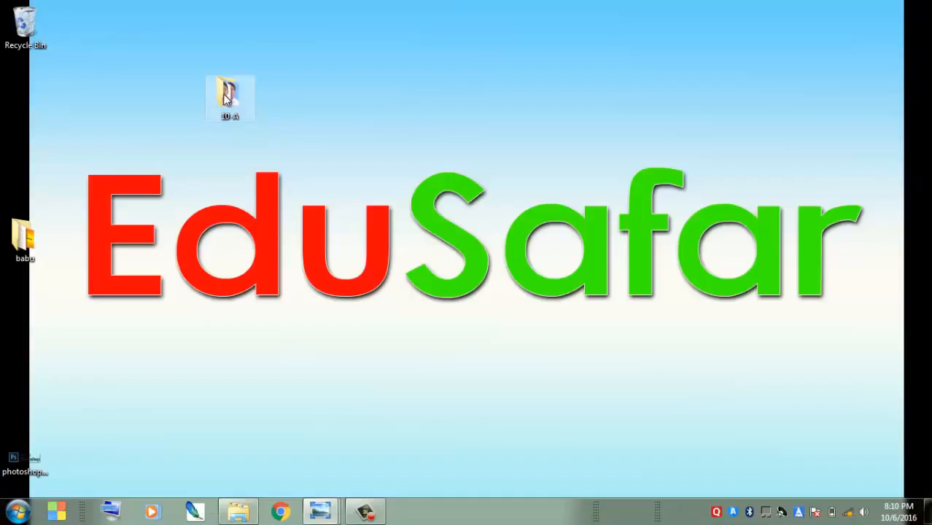
# - Drag the 10-A folder icon up and to the right on the desktop
pyautogui.moveTo(233, 101); pyautogui.dragTo(253, 77)
pyautogui.moveTo(227, 113); pyautogui.dragTo(289, 72)
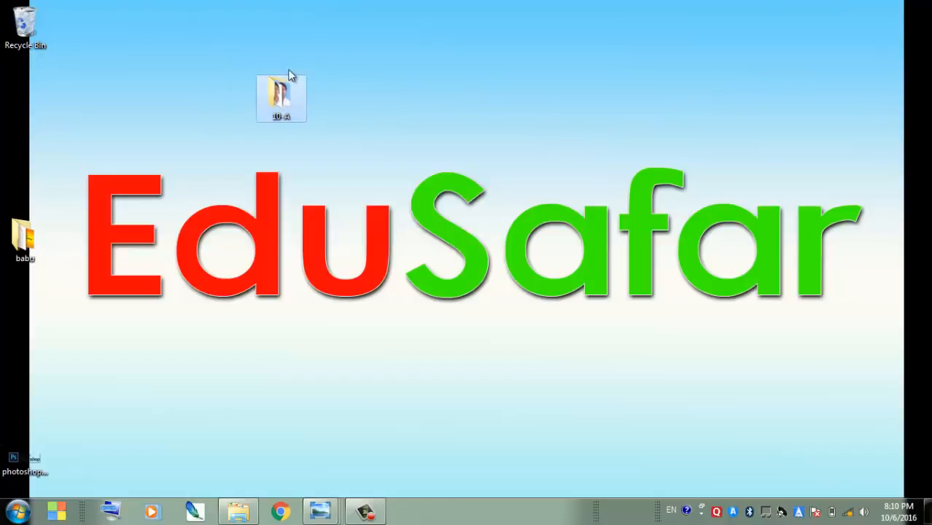
# - Create a new folder on the desktop and place it near the top beside 10-A
pyautogui.rightClick(448, 93)
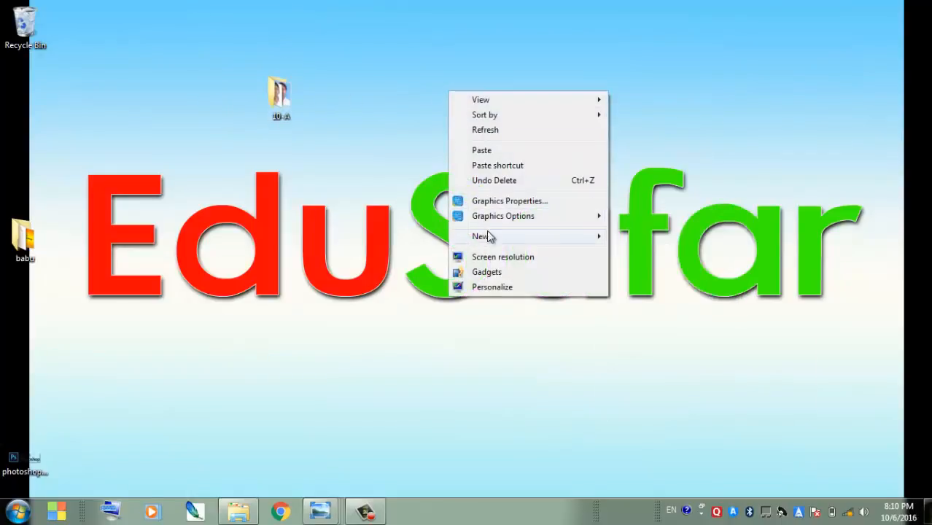
pyautogui.moveTo(489, 236)
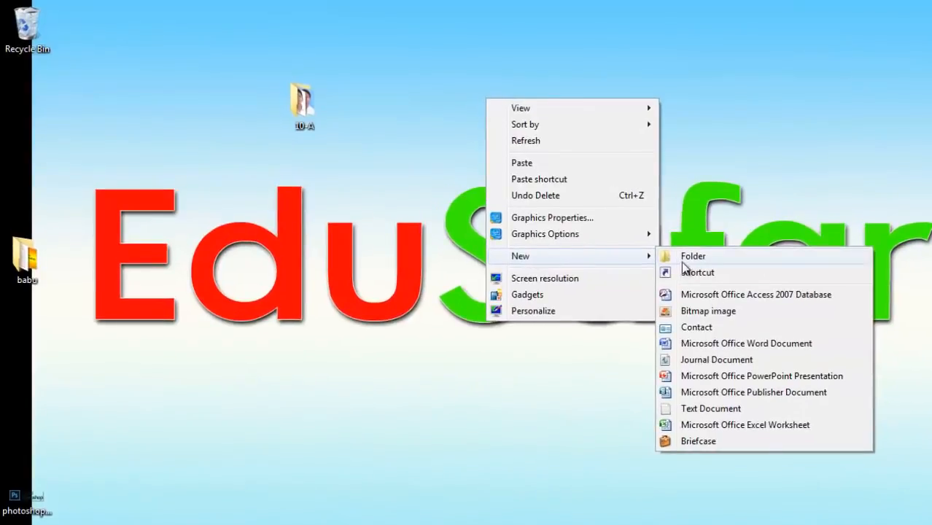
pyautogui.click(686, 256)
pyautogui.moveTo(525, 103); pyautogui.dragTo(569, 126)
# - Rename the new folder to JITUGOZARIA and confirm it is empty
pyautogui.rightClick(569, 125)
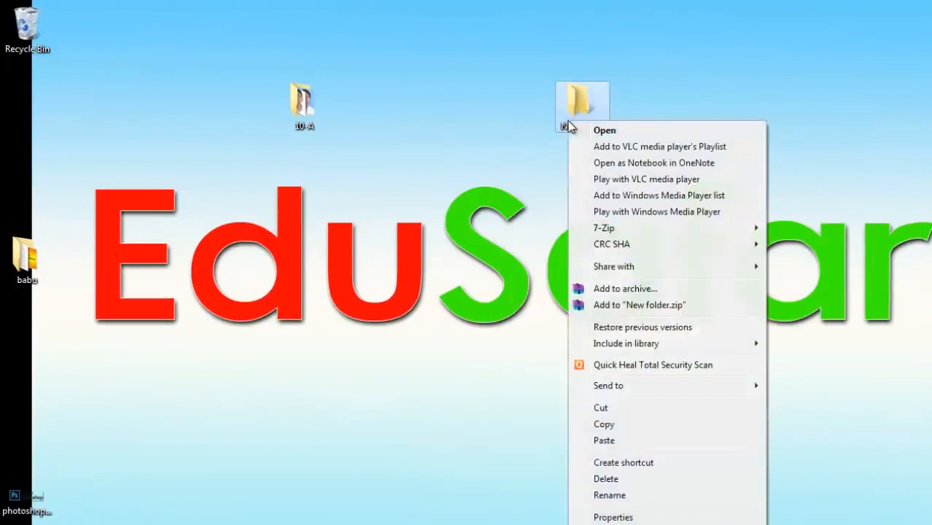
pyautogui.click(609, 496)
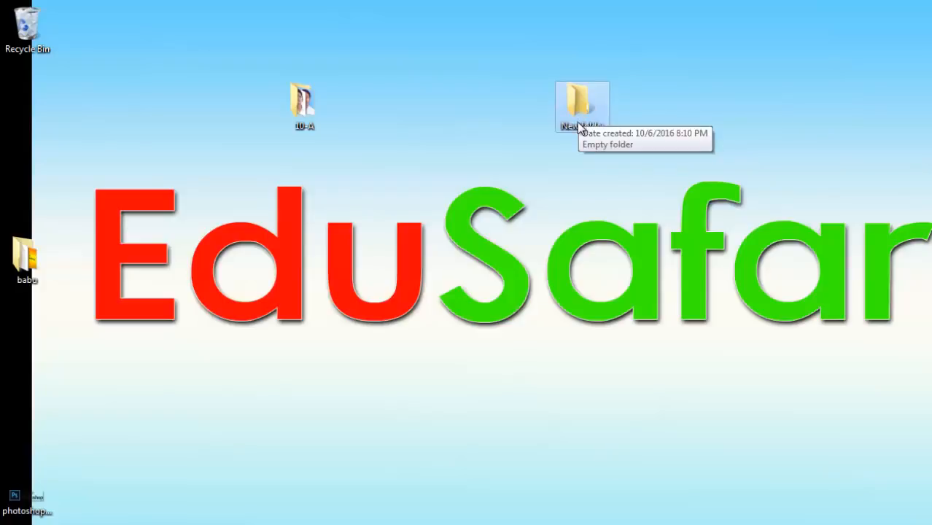
pyautogui.rightClick(576, 122)
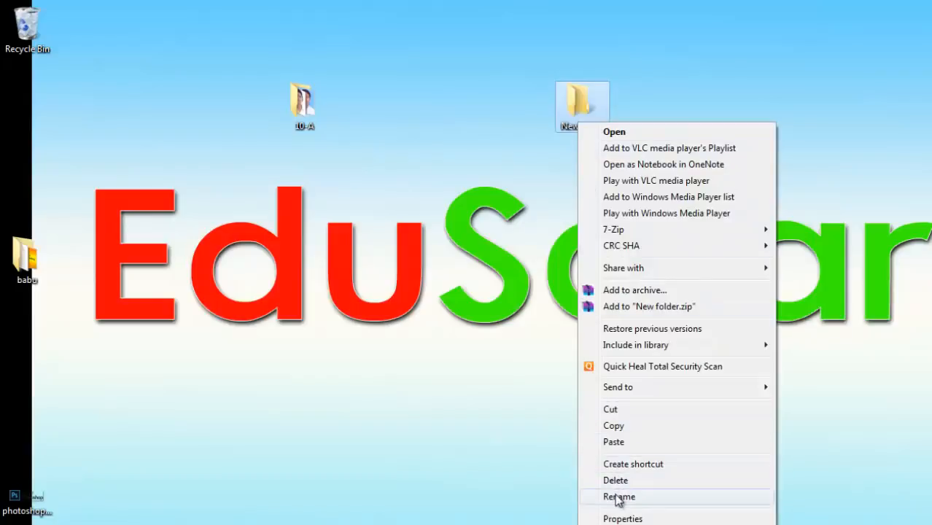
pyautogui.click(619, 497)
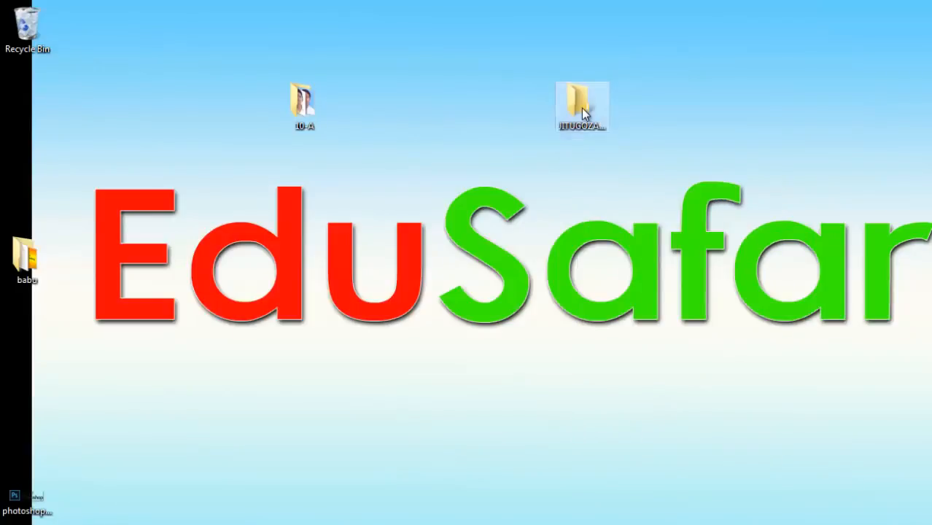
pyautogui.doubleClick(581, 108)
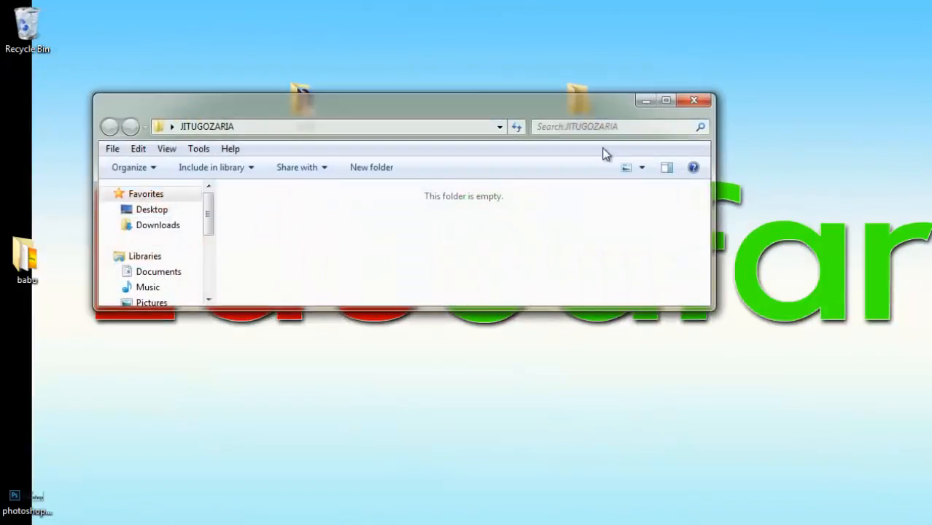
pyautogui.click(689, 102)
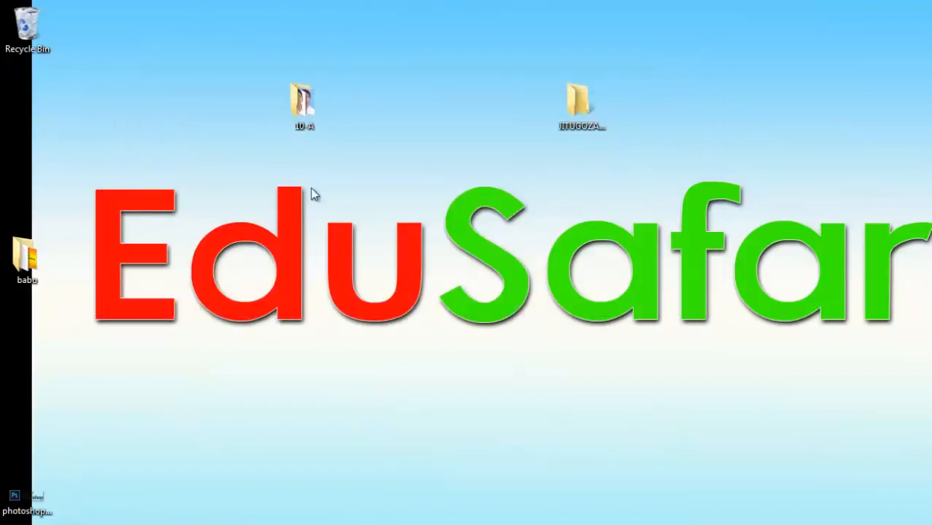
# - Search the Start Menu for PHOTO and launch Adobe Photoshop CS2
pyautogui.click(25, 516)
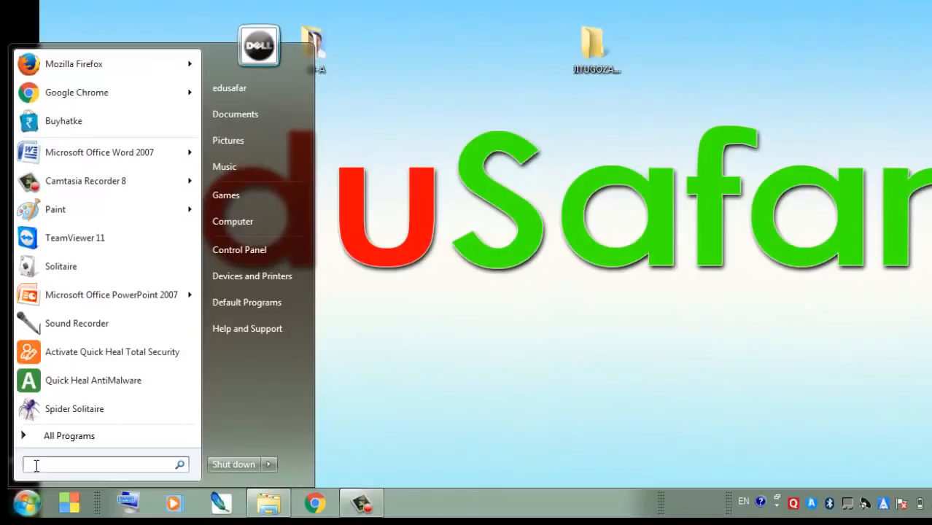
pyautogui.write('PHOTO')
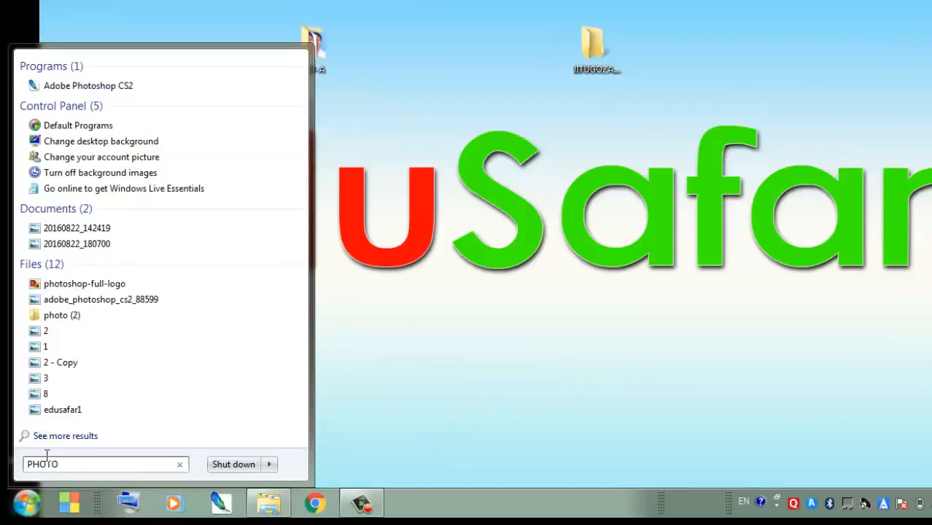
pyautogui.click(87, 86)
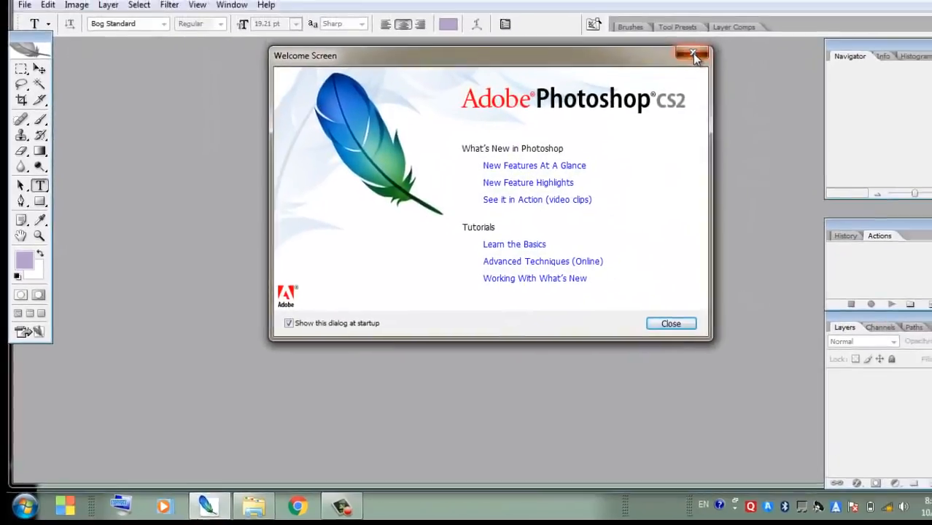
# - Dismiss the Welcome Screen, minimize Photoshop, and open the 10-A folder
pyautogui.click(693, 56)
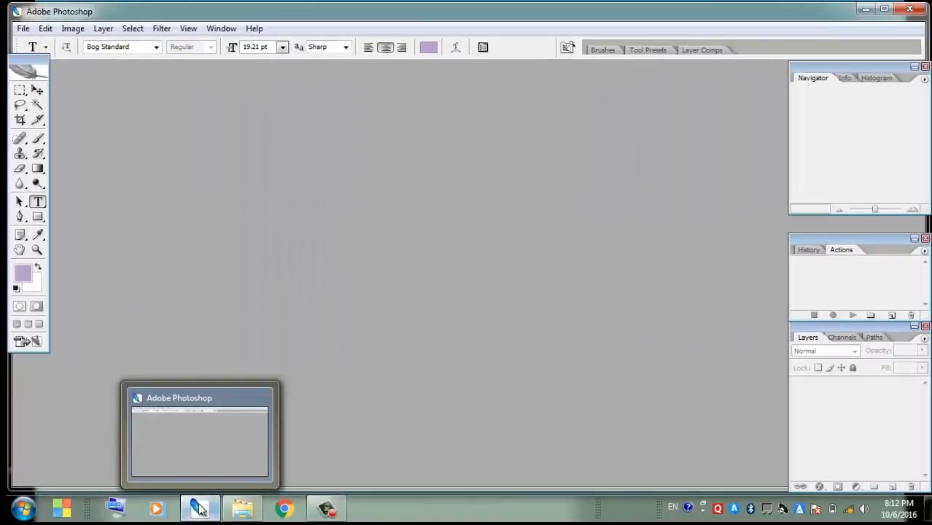
pyautogui.click(198, 508)
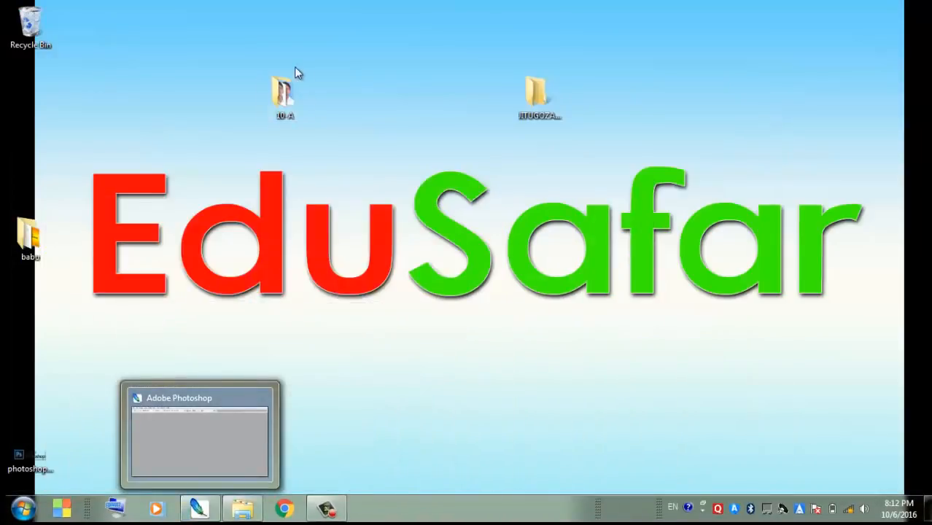
pyautogui.doubleClick(283, 94)
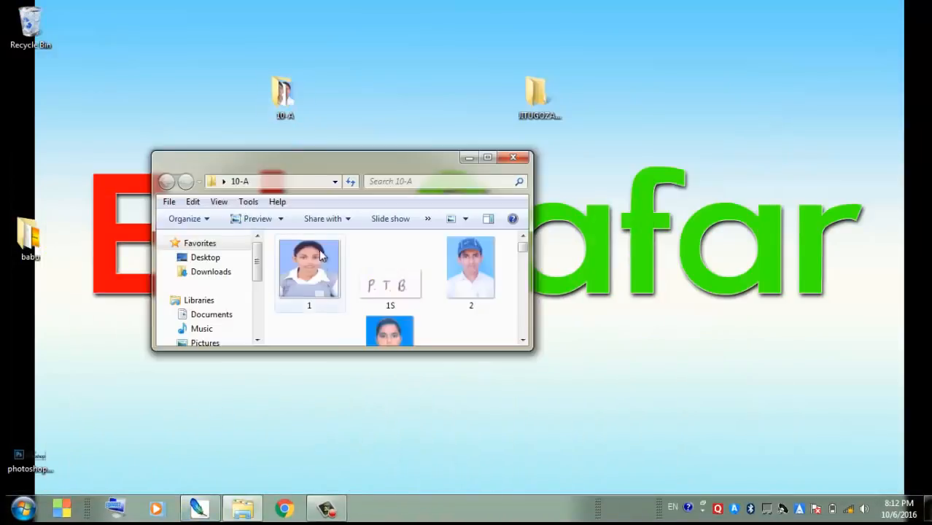
pyautogui.moveTo(376, 166); pyautogui.dragTo(355, 101)
# - Scroll to photo 15 in 10-A and drop it onto Photoshop
pyautogui.click(305, 212)
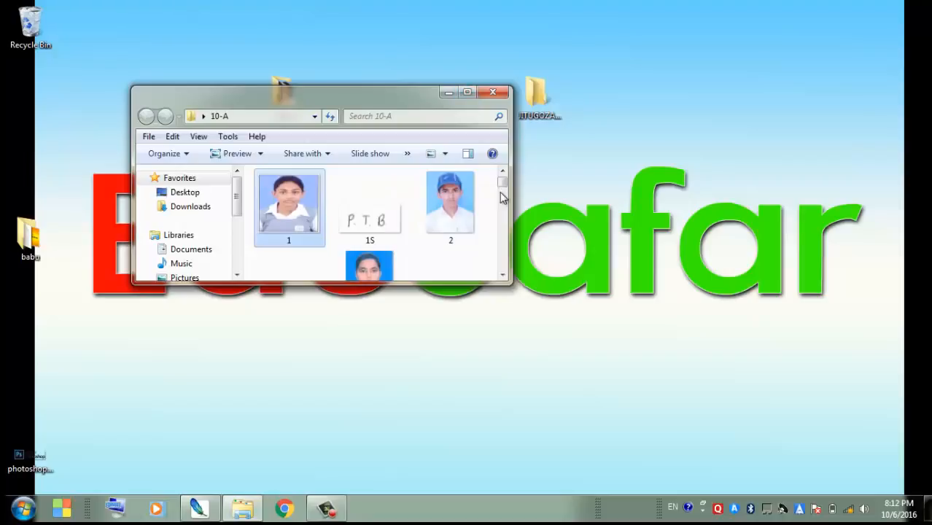
pyautogui.moveTo(502, 181); pyautogui.dragTo(503, 191)
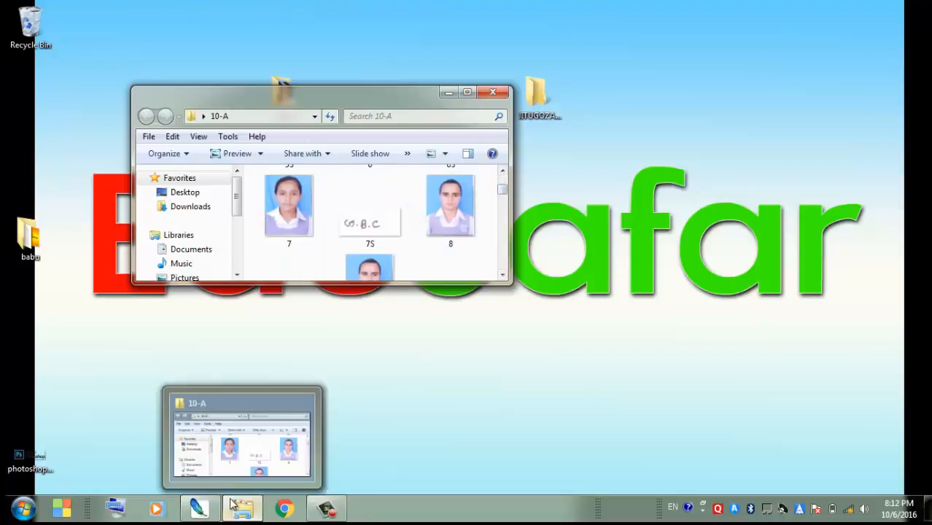
pyautogui.moveTo(502, 189); pyautogui.dragTo(502, 214)
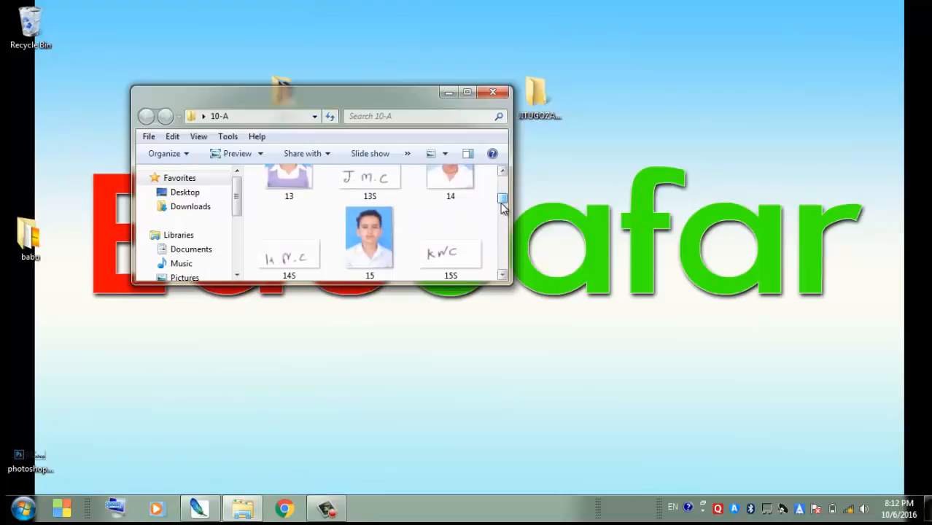
pyautogui.moveTo(368, 260); pyautogui.dragTo(246, 143)
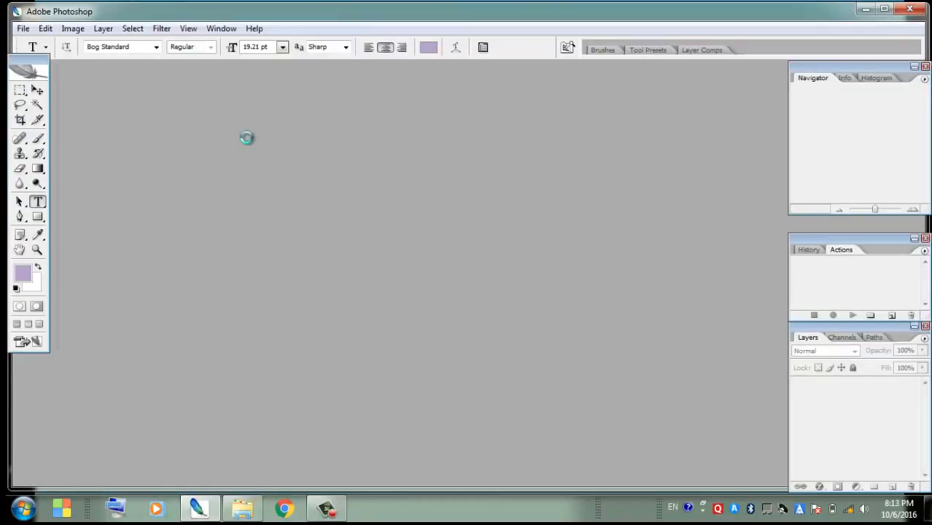
# - Shift the 15.JPG window right and show the Actions panel via Window > Actions
pyautogui.moveTo(220, 72); pyautogui.dragTo(305, 82)
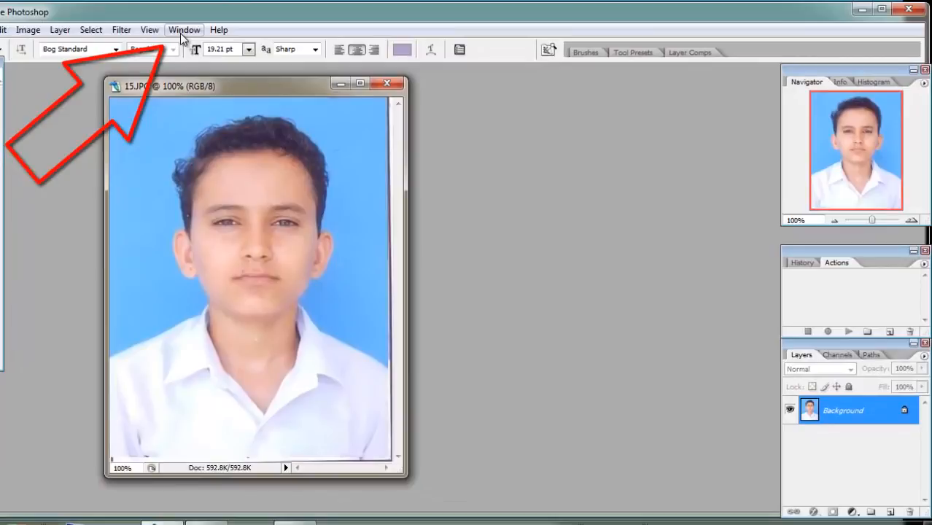
pyautogui.click(183, 29)
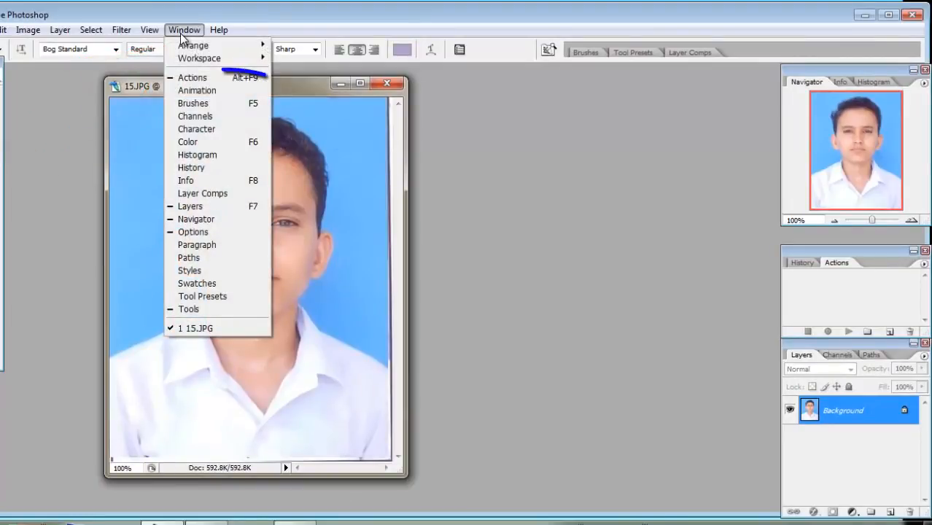
pyautogui.click(192, 79)
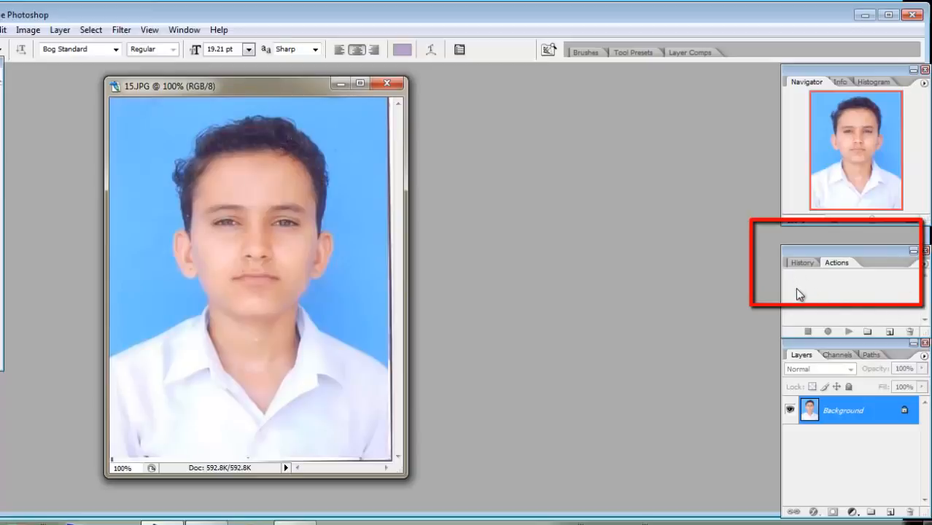
pyautogui.click(801, 264)
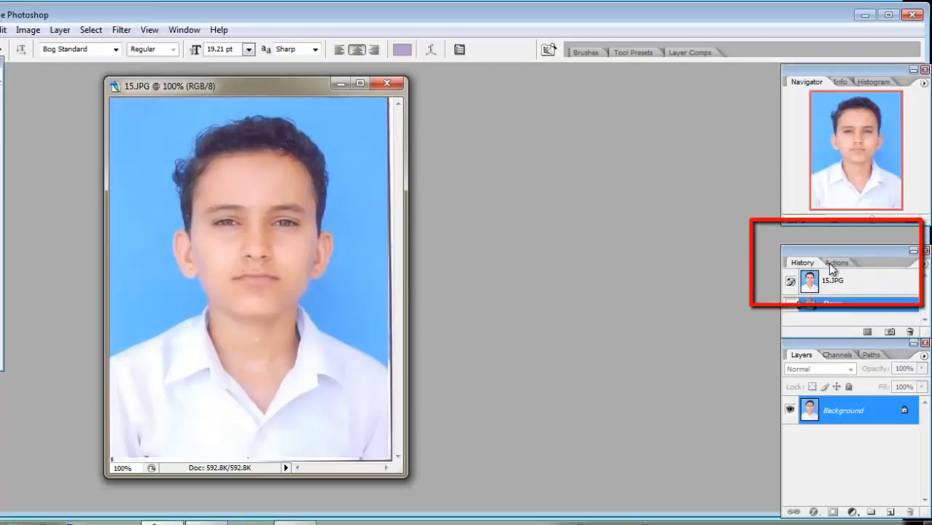
pyautogui.click(836, 264)
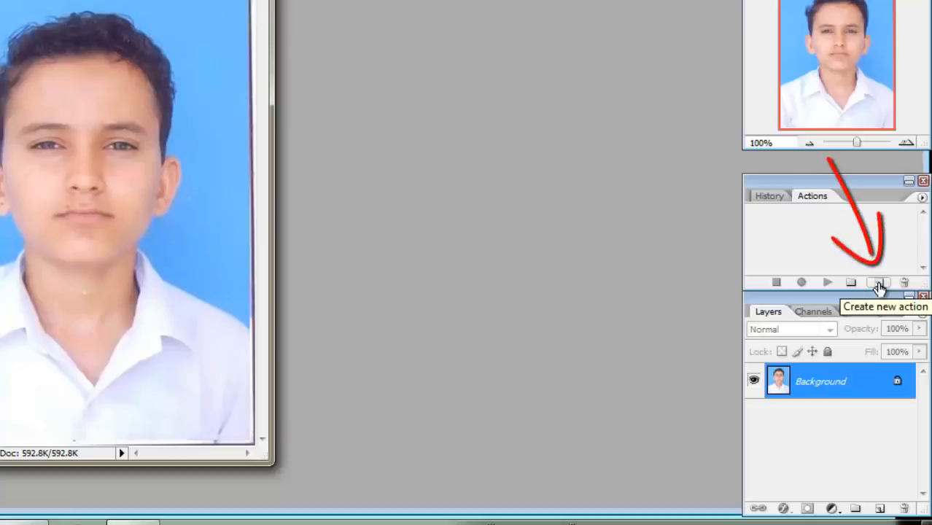
# - Name the new action JADIYA in Set 1 and start recording
pyautogui.click(878, 283)
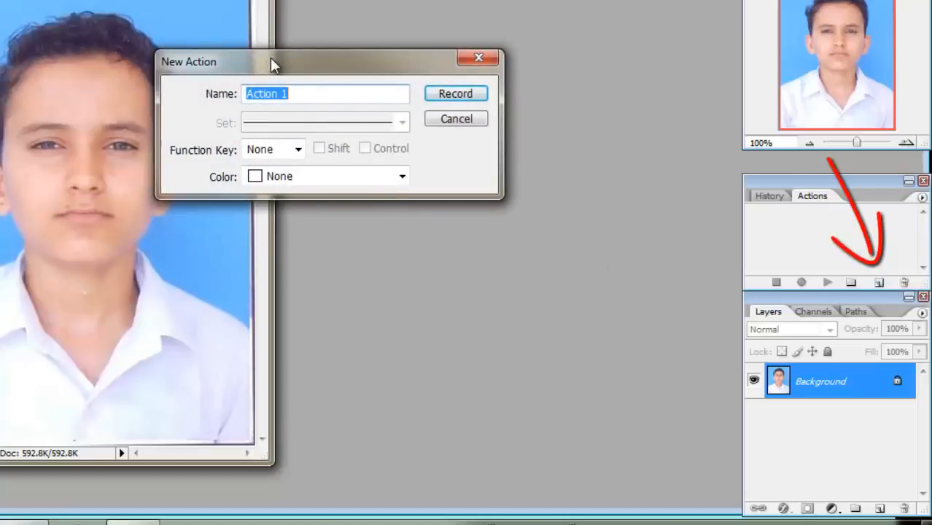
pyautogui.click(315, 93)
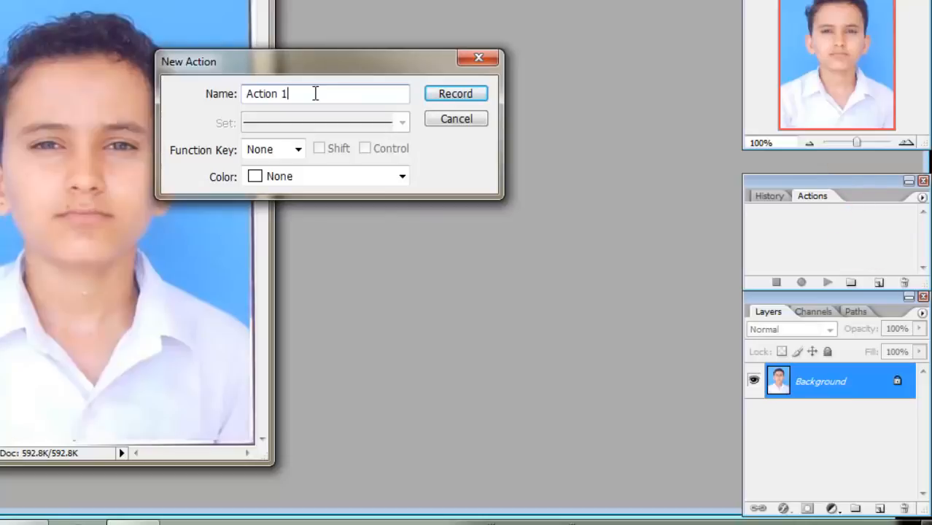
pyautogui.press('BackSpace')
pyautogui.press('BackSpace')
pyautogui.press('BackSpace')
pyautogui.press('BackSpace')
pyautogui.press('BackSpace')
pyautogui.press('BackSpace')
pyautogui.press('BackSpace')
pyautogui.write('EDUS')
pyautogui.hotkey('ctrl', 'a')
pyautogui.press('BackSpace')
pyautogui.write('JADIYA')
pyautogui.click(455, 97)
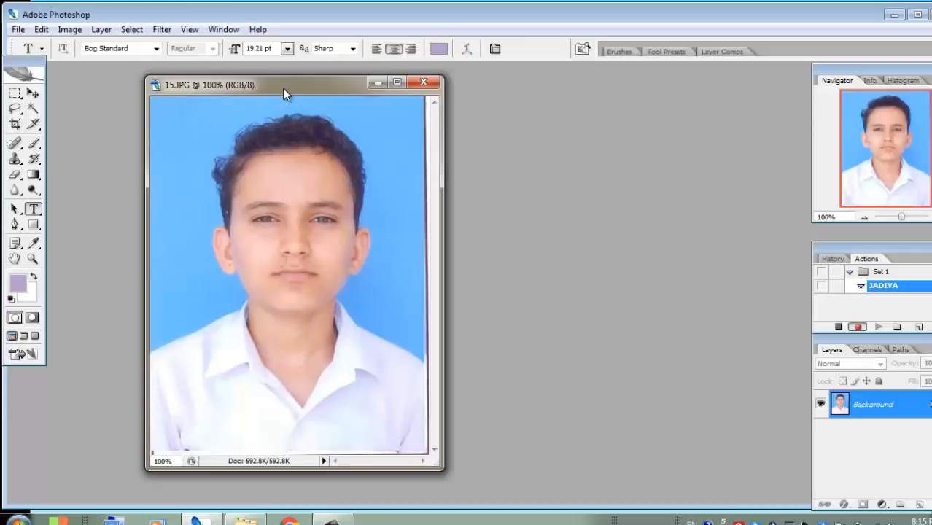
# - Open Image Size and keep the width units set to pixels
pyautogui.moveTo(282, 87)
pyautogui.mouseDown()
pyautogui.moveTo(327, 90)
pyautogui.moveTo(295, 95)
pyautogui.mouseUp()
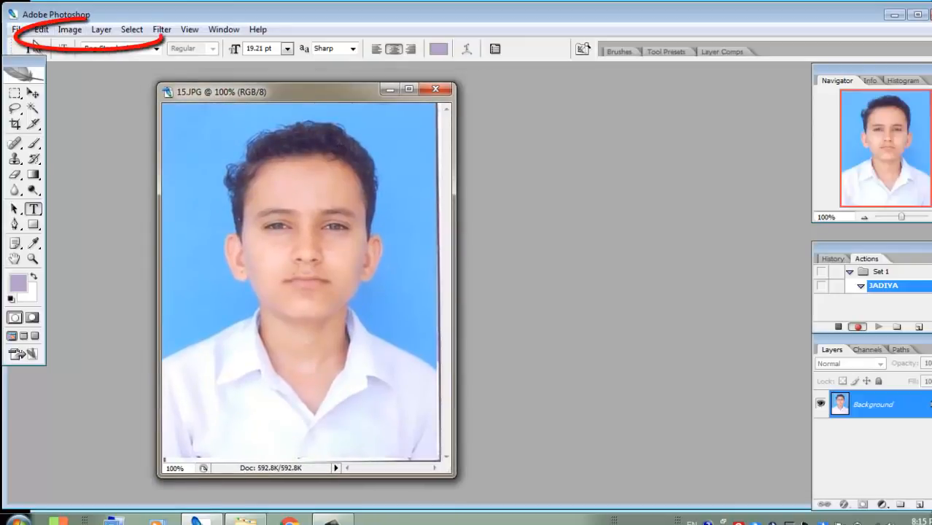
pyautogui.click(69, 31)
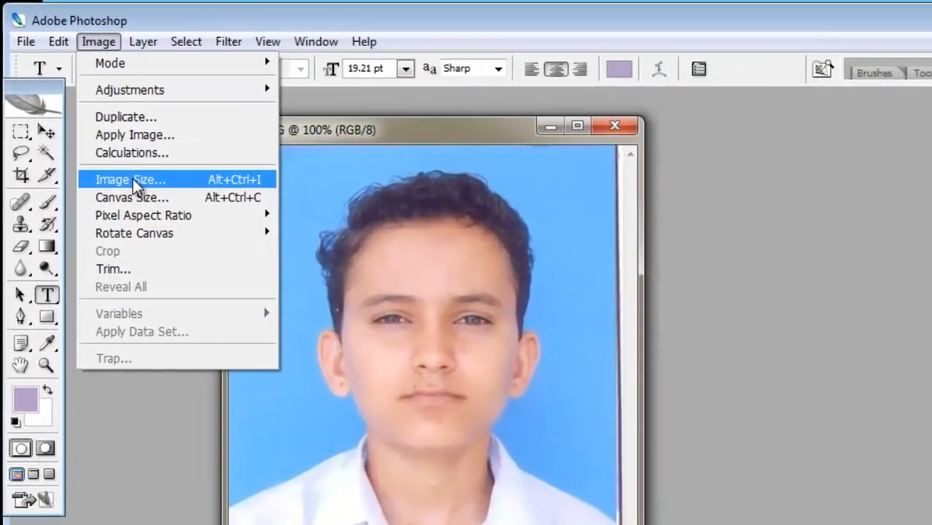
pyautogui.click(107, 148)
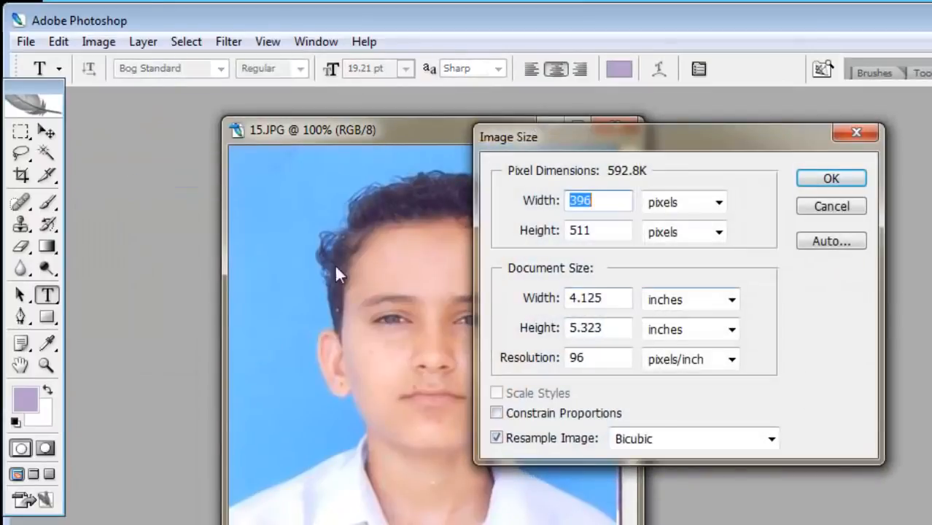
pyautogui.click(609, 203)
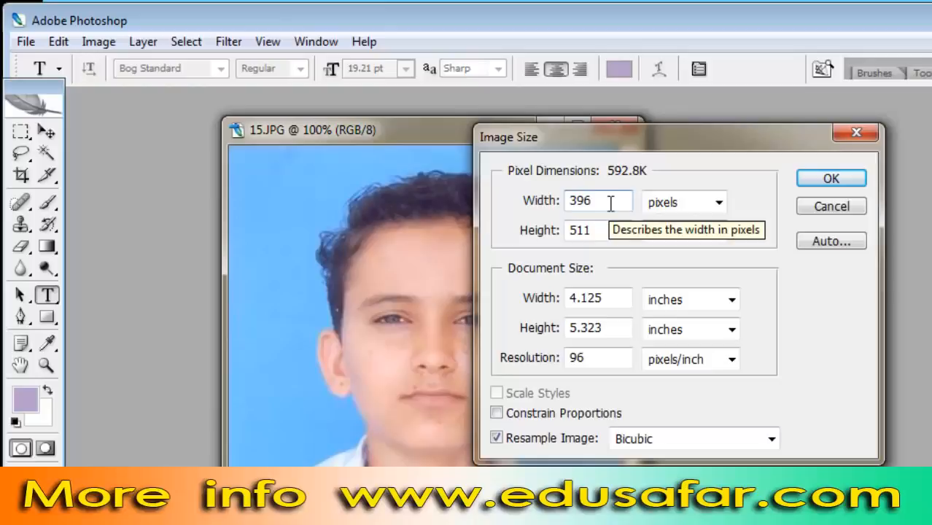
pyautogui.click(724, 206)
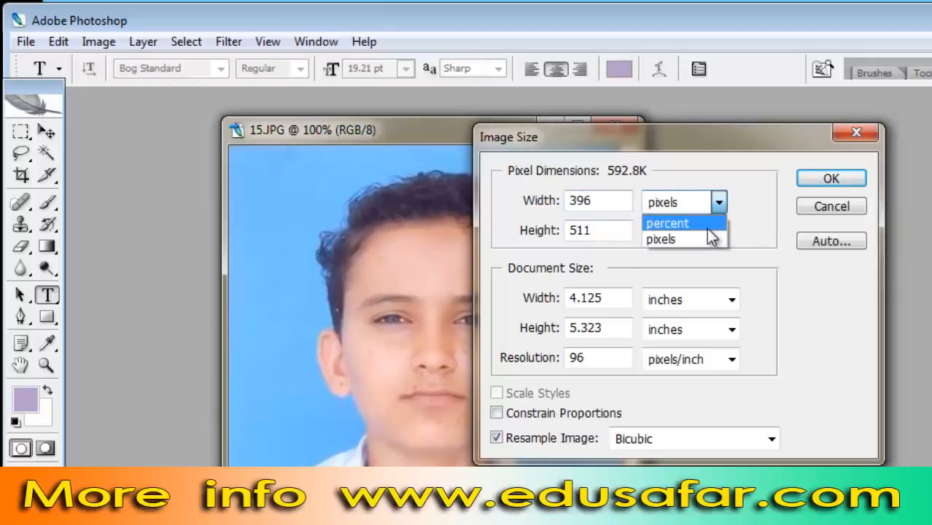
pyautogui.click(706, 224)
pyautogui.click(723, 204)
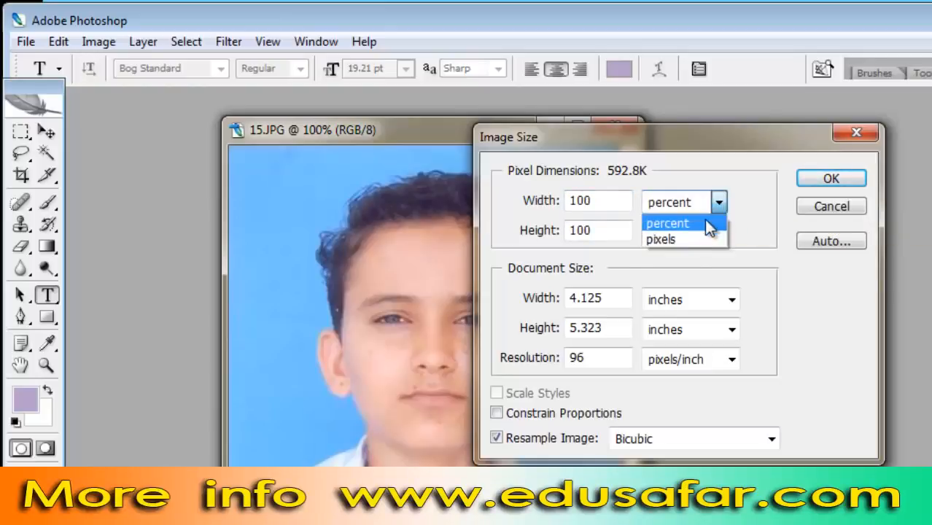
pyautogui.click(668, 237)
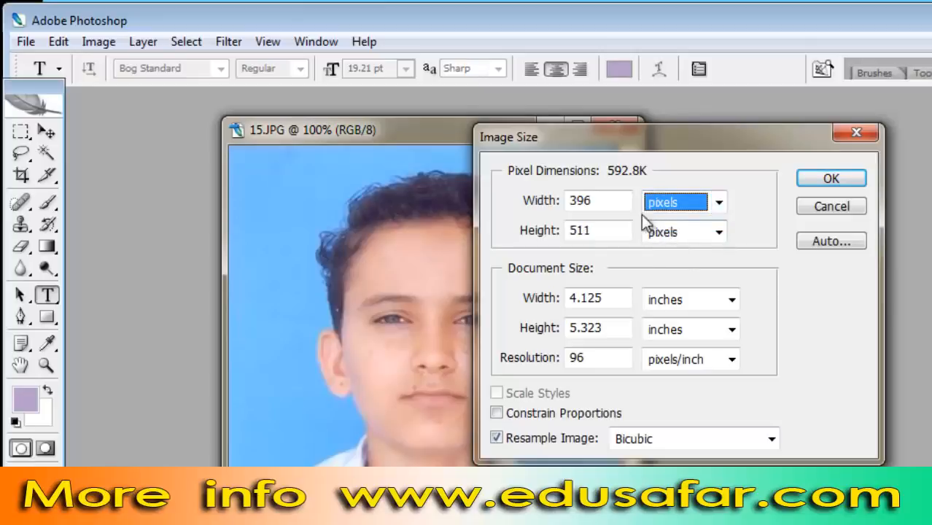
# - Set width 100 and height 120 pixels, apply, and centre the shrunken photo window
pyautogui.click(595, 199)
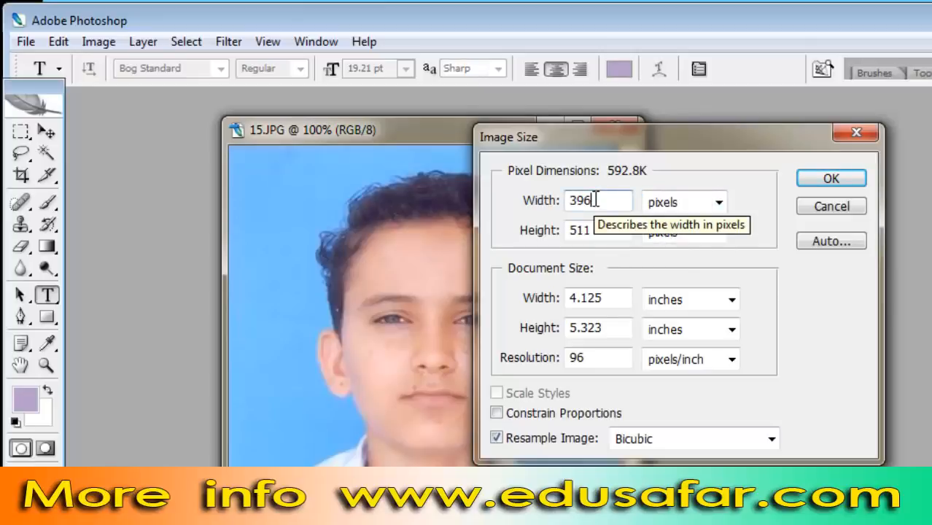
pyautogui.click(557, 210)
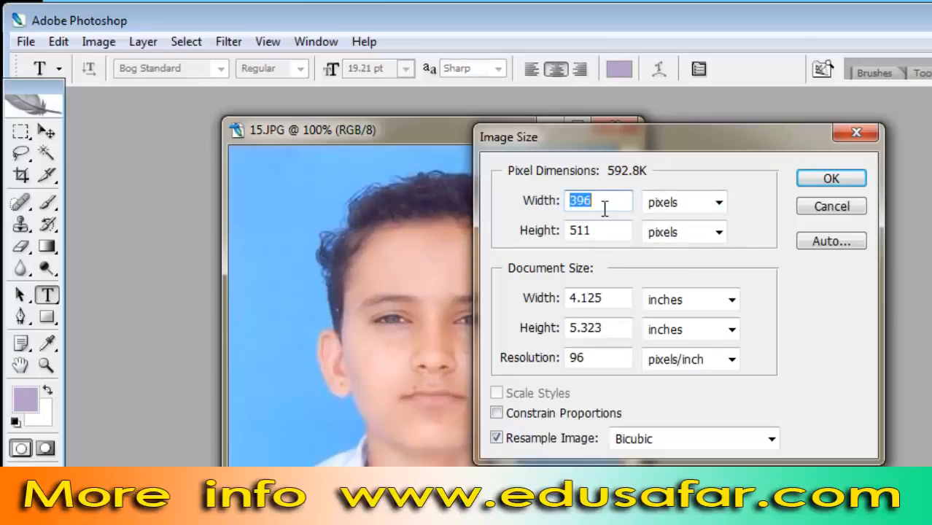
pyautogui.write('100')
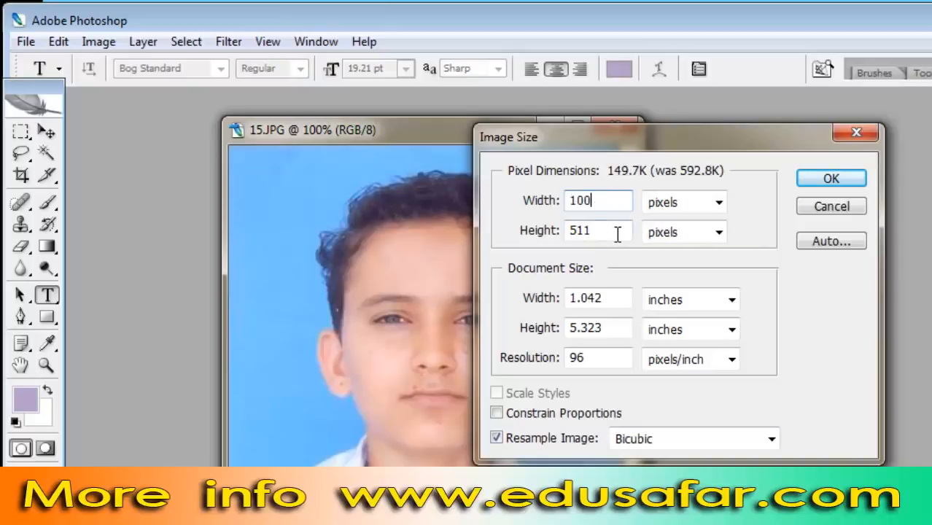
pyautogui.moveTo(617, 232); pyautogui.dragTo(572, 241)
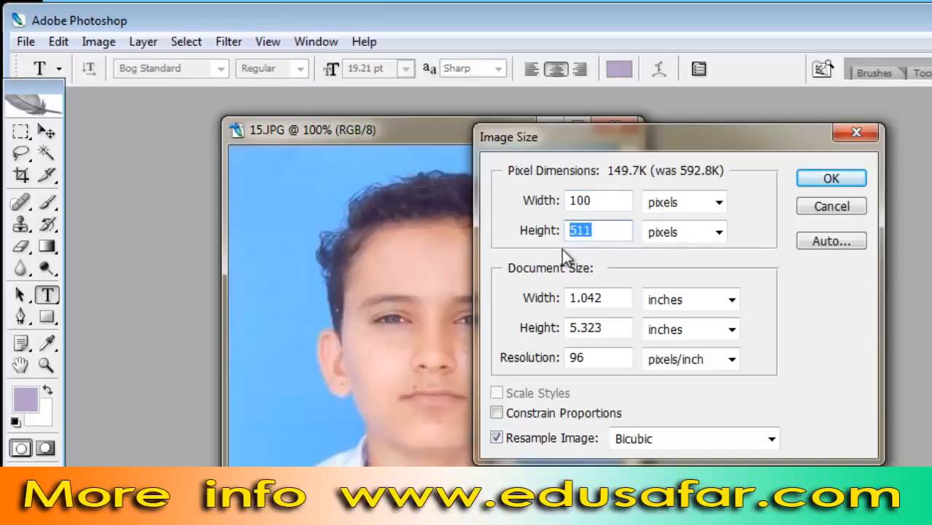
pyautogui.write('120')
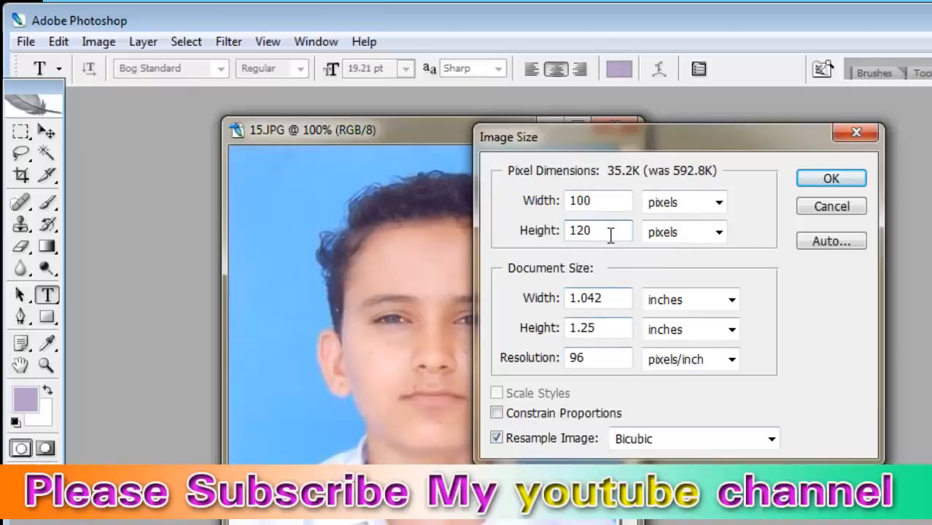
pyautogui.click(824, 185)
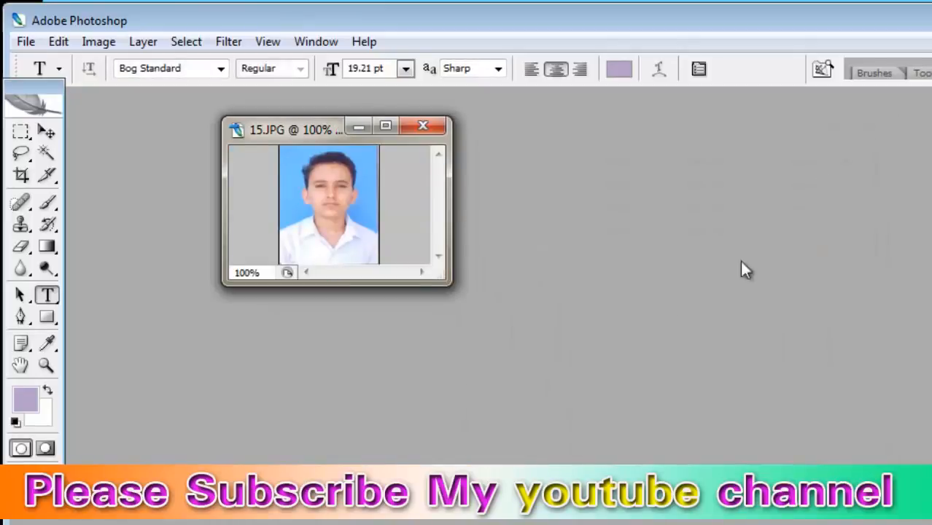
pyautogui.moveTo(292, 132); pyautogui.dragTo(530, 187)
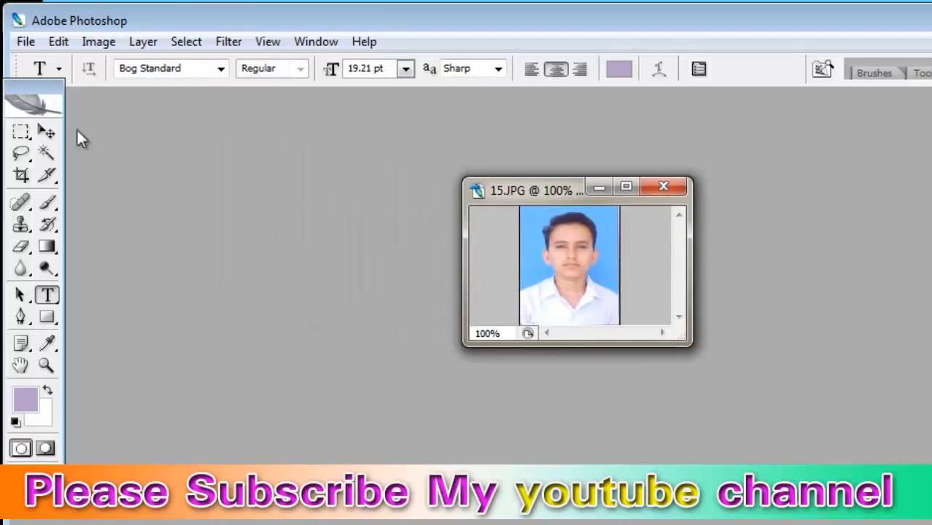
pyautogui.click(27, 44)
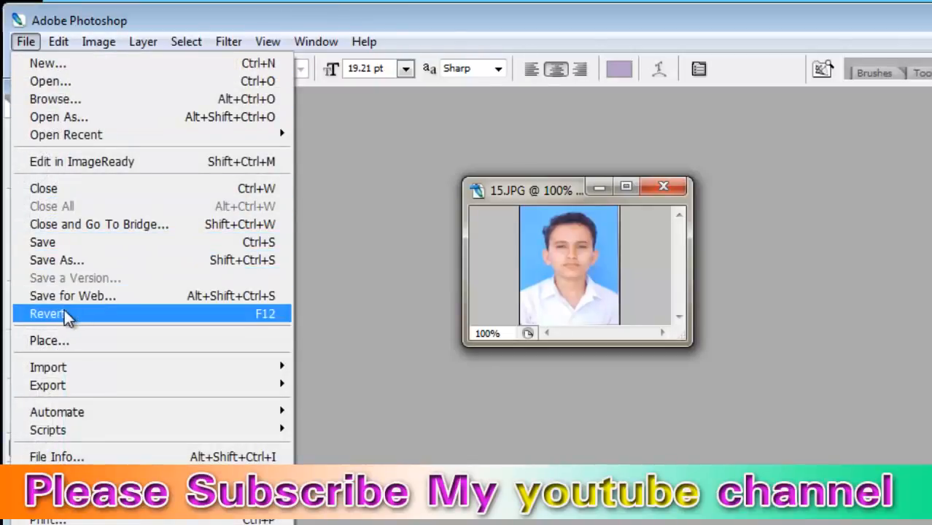
# - In Save for Web, choose JPEG at Maximum quality (100) and proceed to saving
pyautogui.click(97, 296)
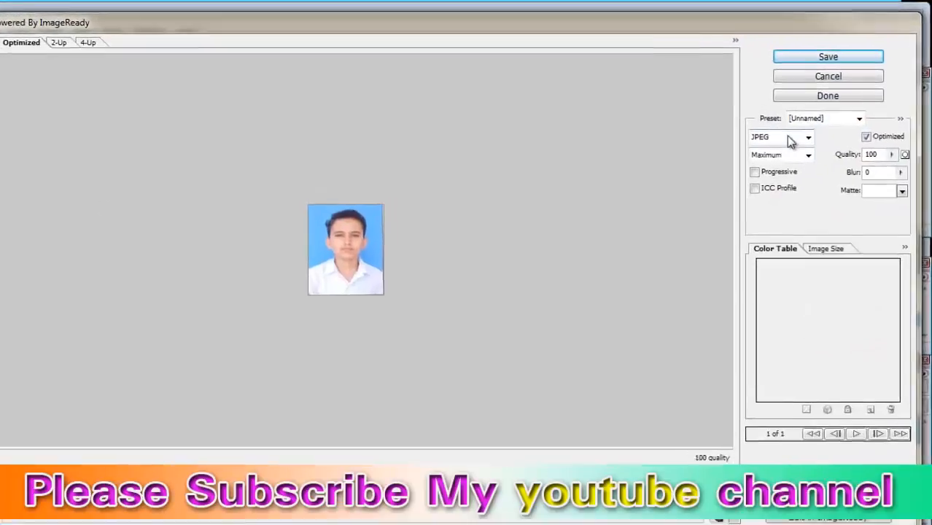
pyautogui.click(807, 139)
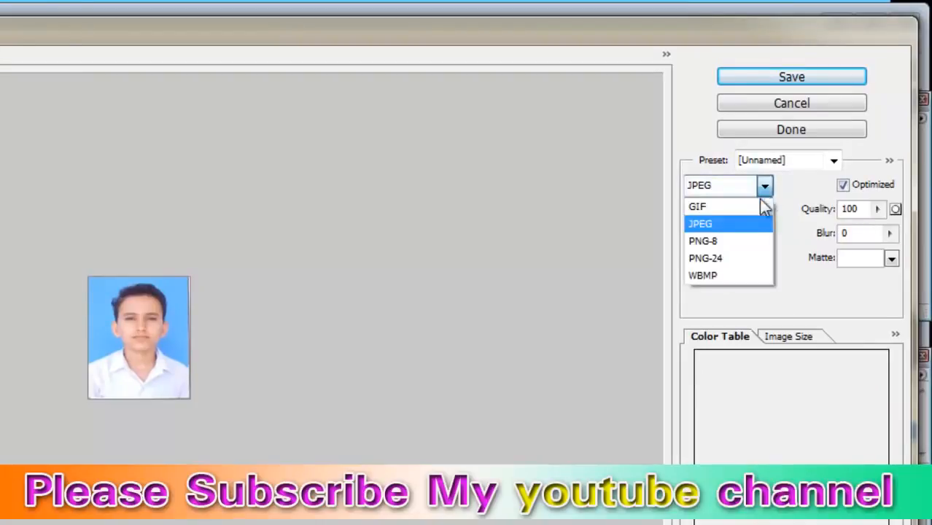
pyautogui.click(749, 206)
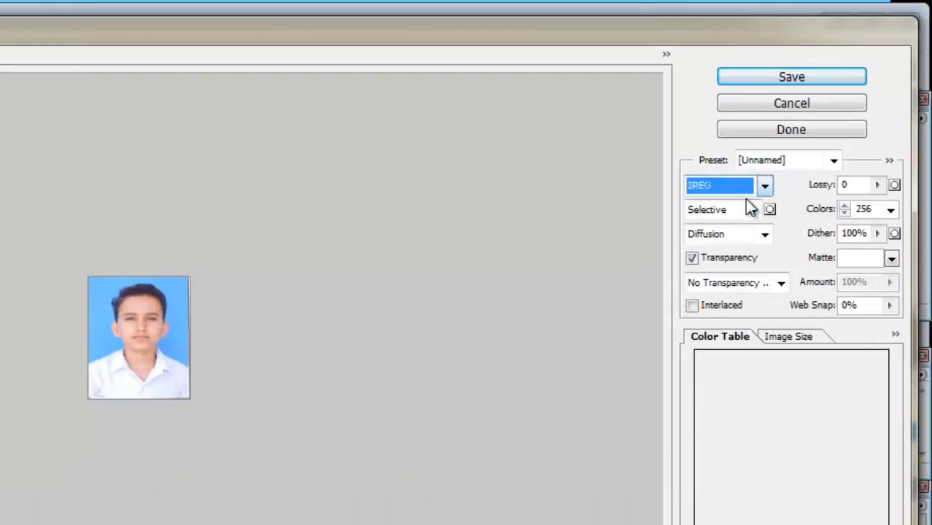
pyautogui.click(765, 187)
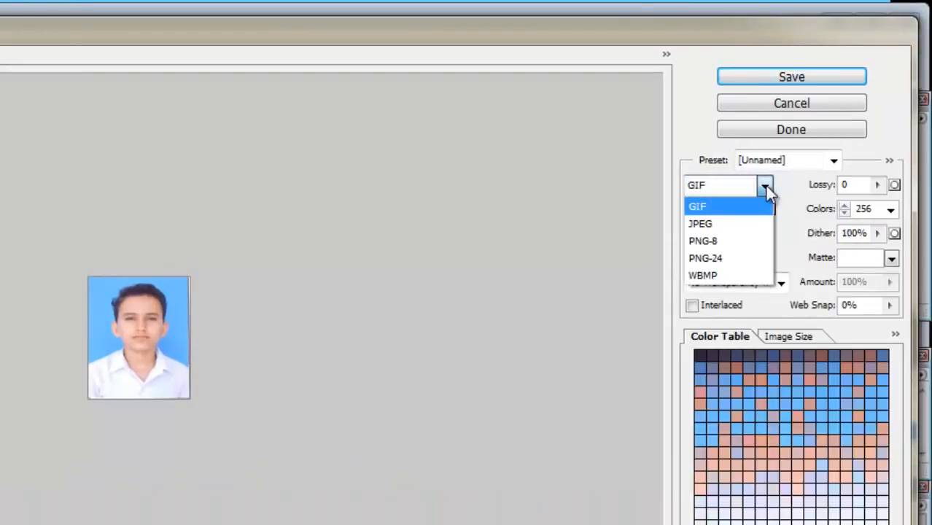
pyautogui.click(732, 227)
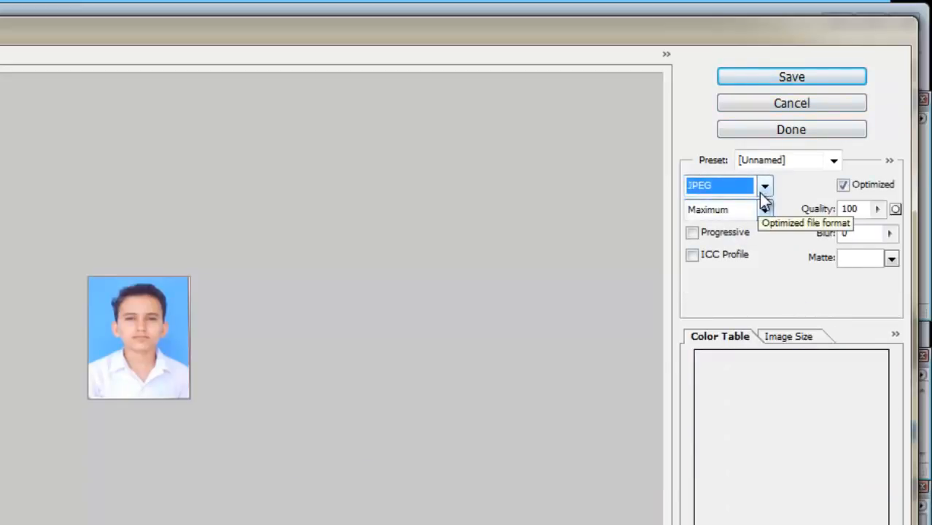
pyautogui.click(763, 189)
pyautogui.click(763, 189)
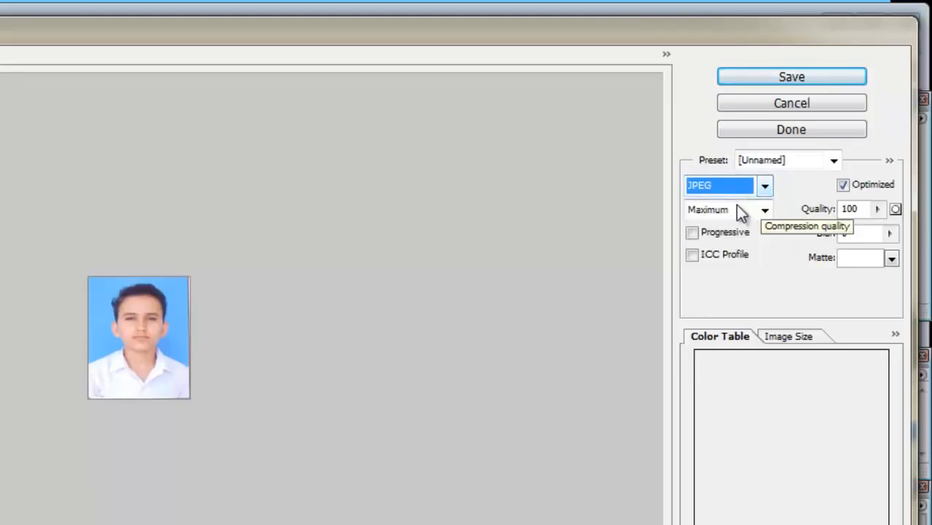
pyautogui.click(764, 209)
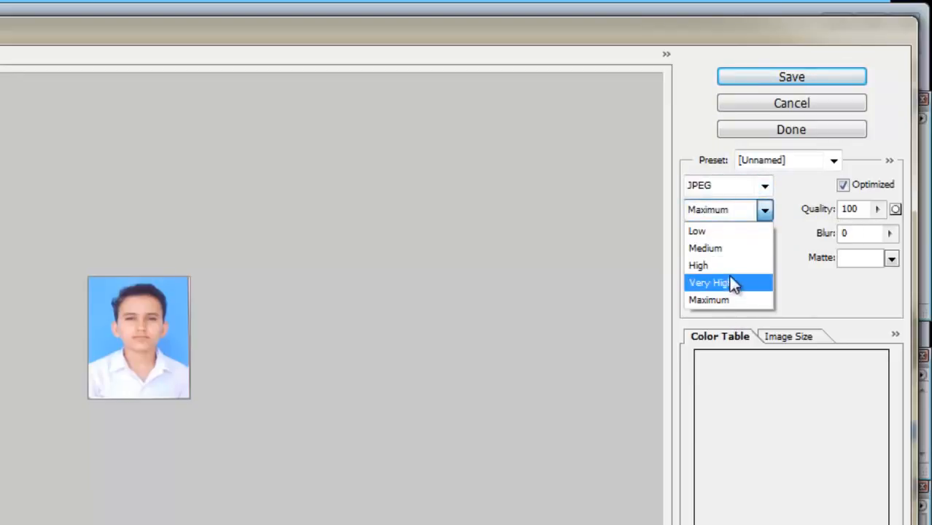
pyautogui.click(798, 266)
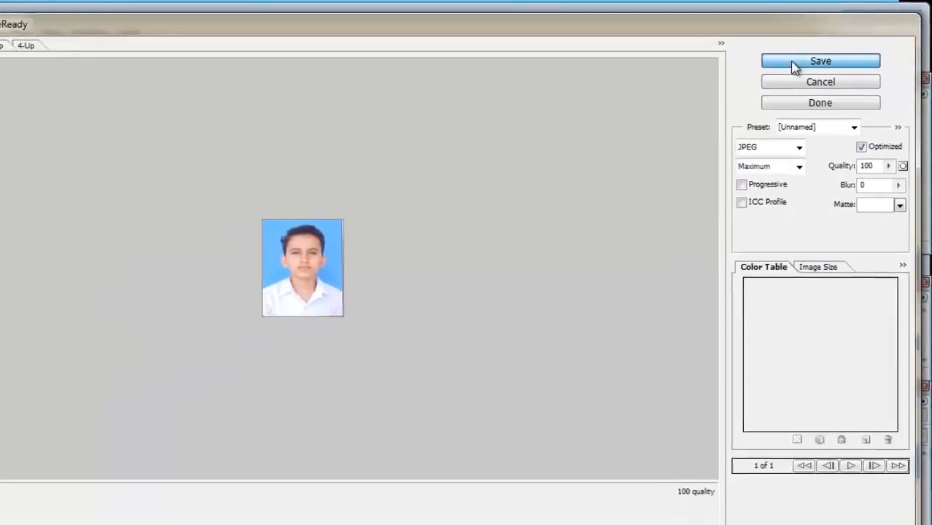
pyautogui.click(766, 76)
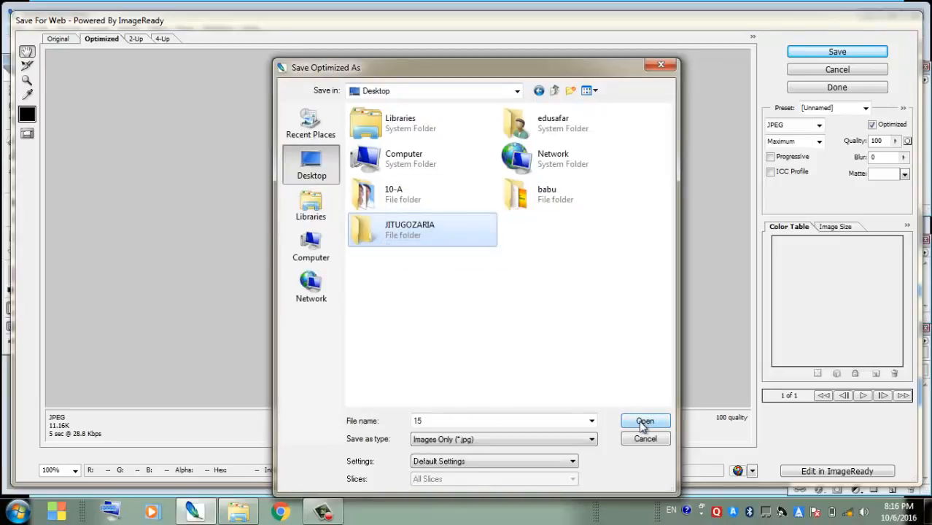
# - Save the resized photo as JPG '15' in JITUGOZARIA, then stop recording the JADIYA action
pyautogui.click(482, 438)
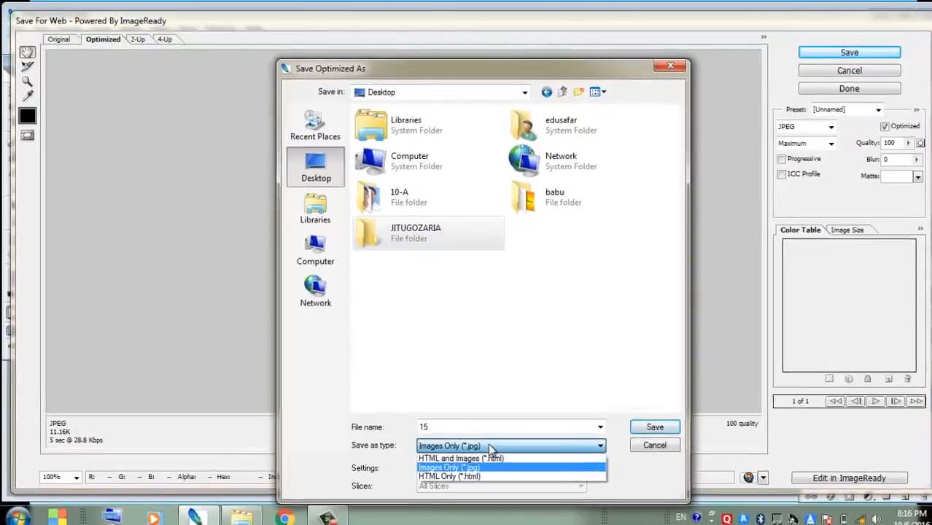
pyautogui.click(491, 445)
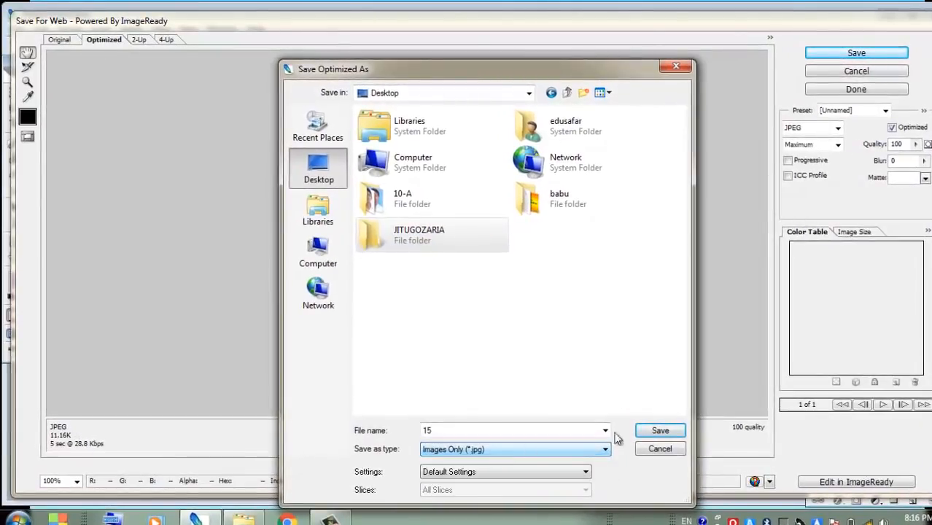
pyautogui.click(661, 433)
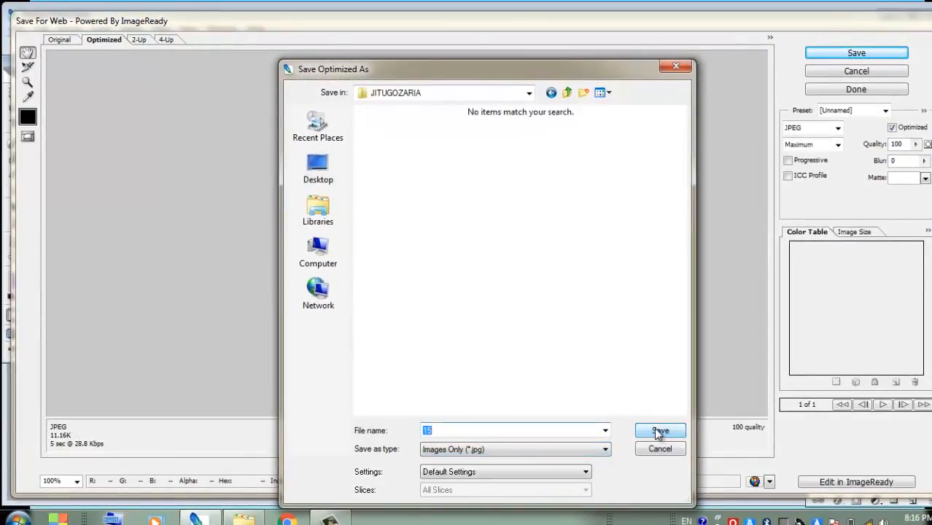
pyautogui.click(659, 431)
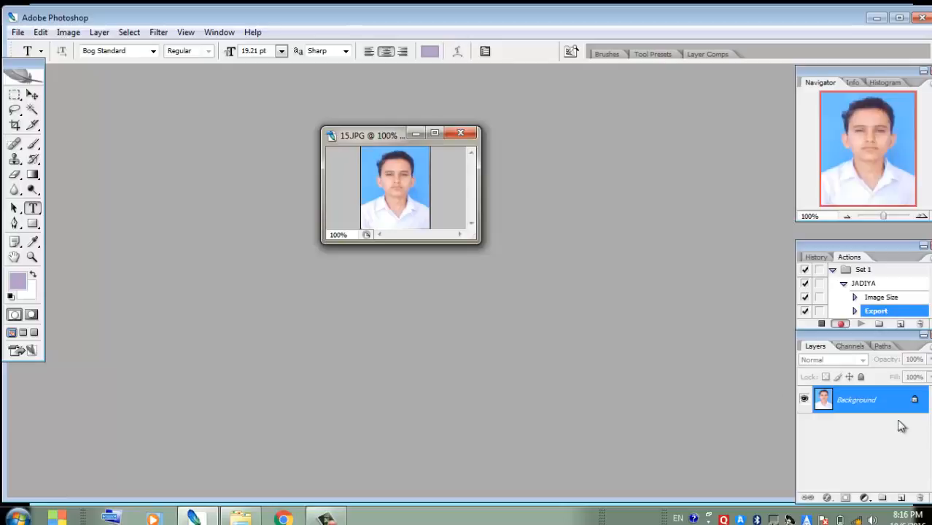
pyautogui.click(820, 326)
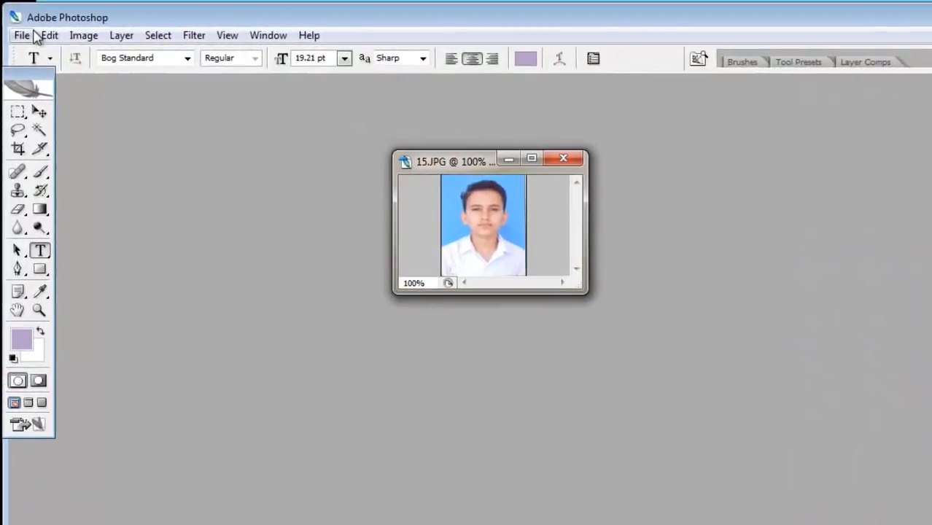
# - Open the Batch dialog from File > Automate > Batch
pyautogui.click(25, 36)
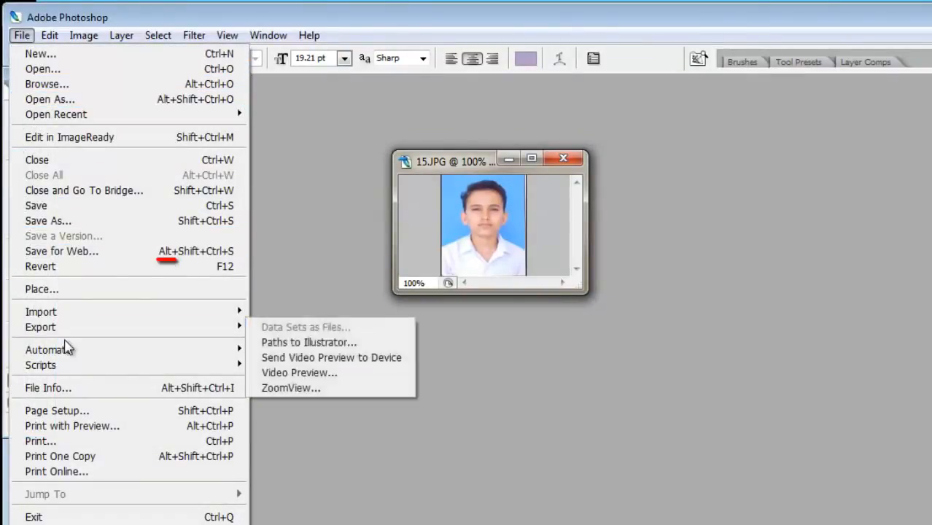
pyautogui.moveTo(67, 352)
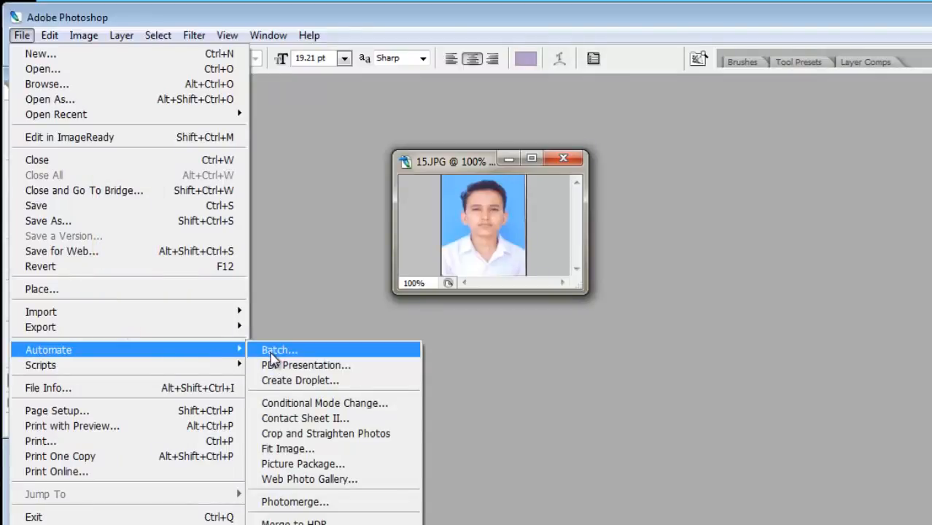
pyautogui.click(271, 357)
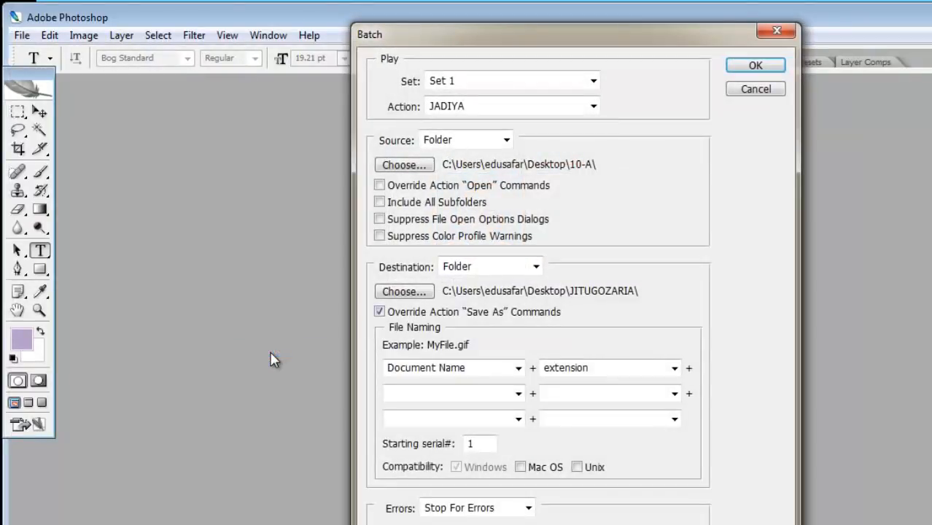
# - Set the batch to run the JADIYA action on the 10-A source folder
pyautogui.click(594, 107)
pyautogui.click(593, 107)
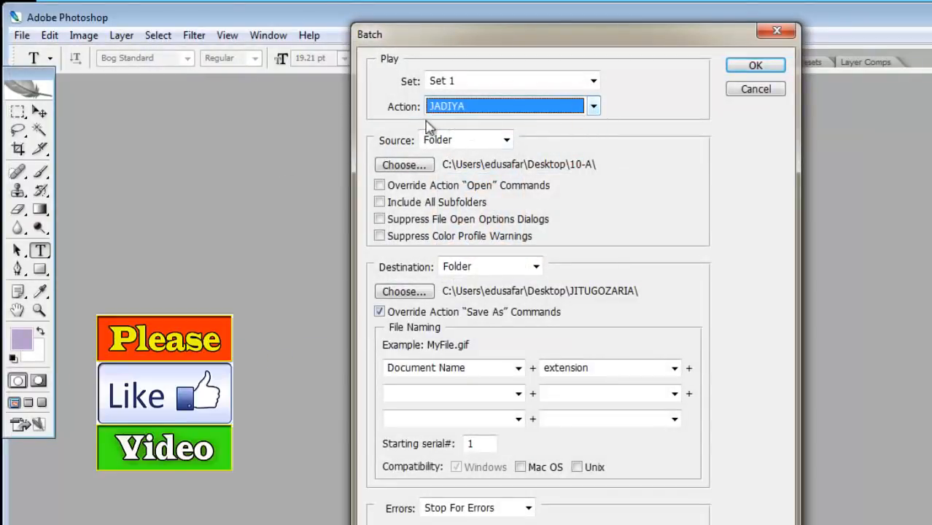
pyautogui.click(415, 166)
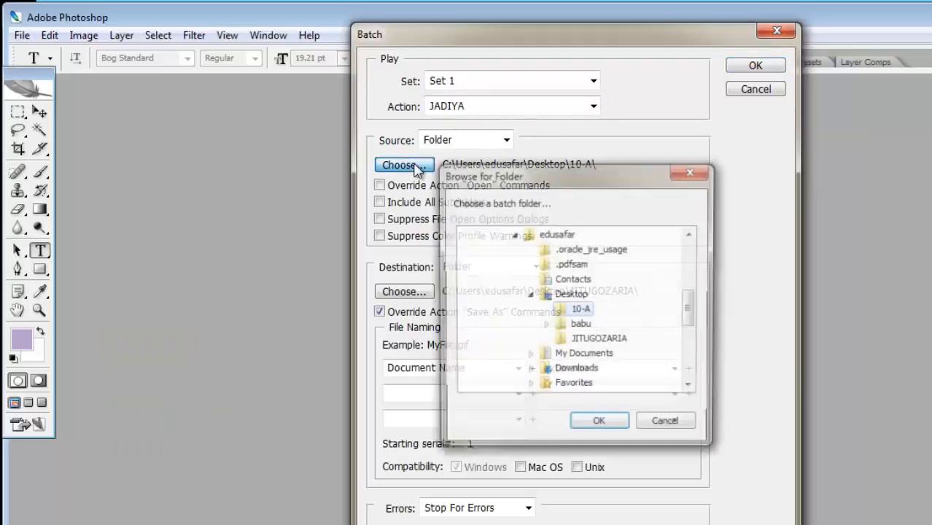
pyautogui.moveTo(692, 308)
pyautogui.mouseDown()
pyautogui.moveTo(693, 255)
pyautogui.moveTo(690, 300)
pyautogui.mouseUp()
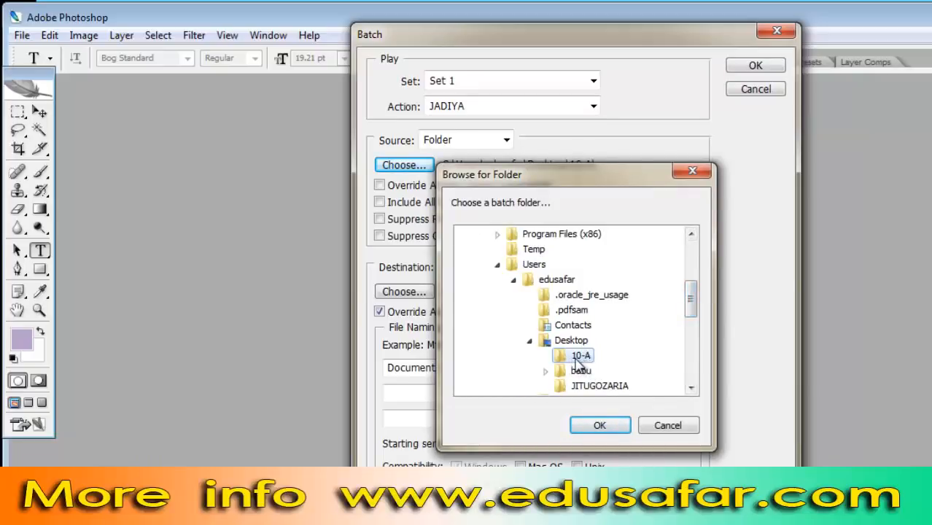
pyautogui.click(597, 429)
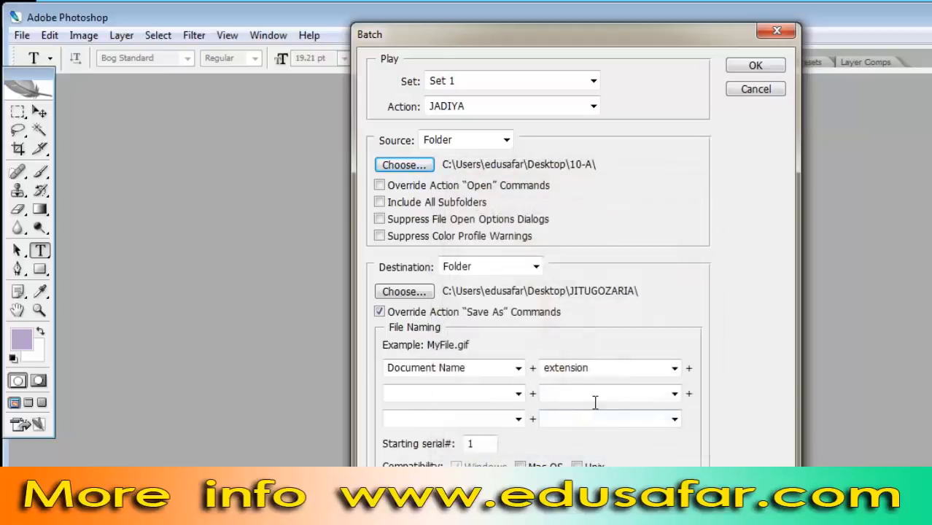
# - Set JITUGOZARIA as the destination folder and start the batch run
pyautogui.click(403, 292)
pyautogui.moveTo(691, 285); pyautogui.dragTo(693, 312)
pyautogui.click(500, 306)
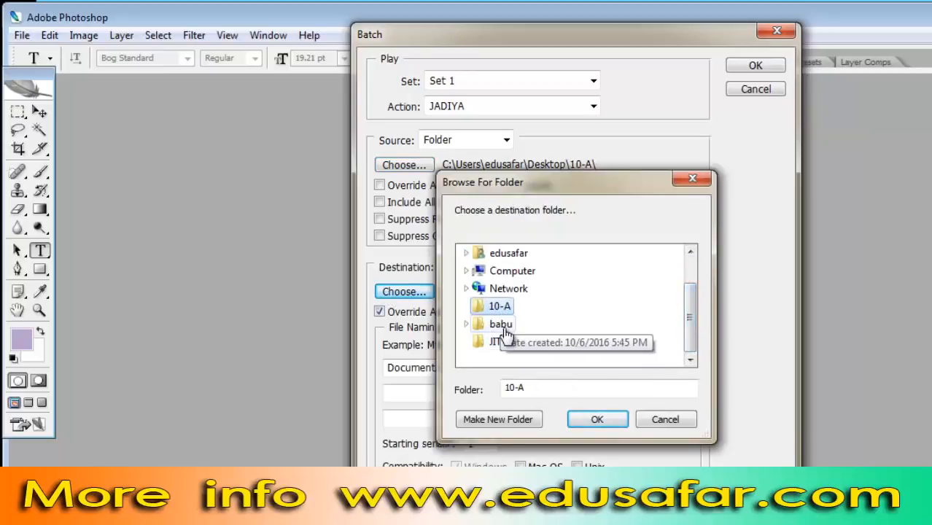
pyautogui.click(503, 327)
pyautogui.click(501, 326)
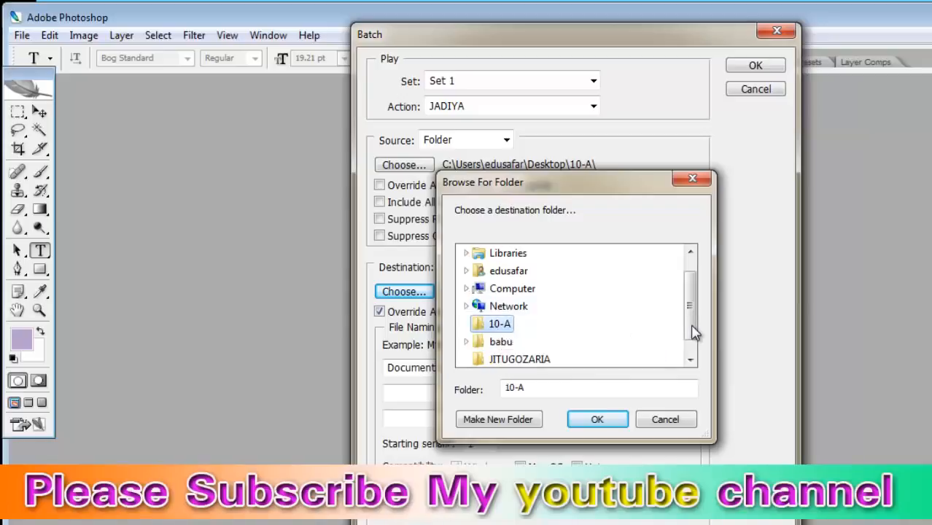
pyautogui.moveTo(691, 295); pyautogui.dragTo(693, 312)
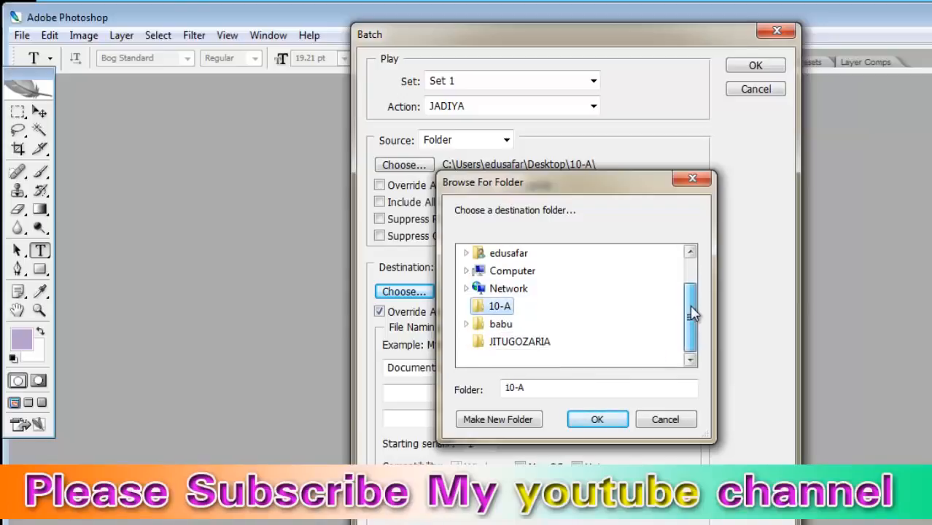
pyautogui.click(519, 343)
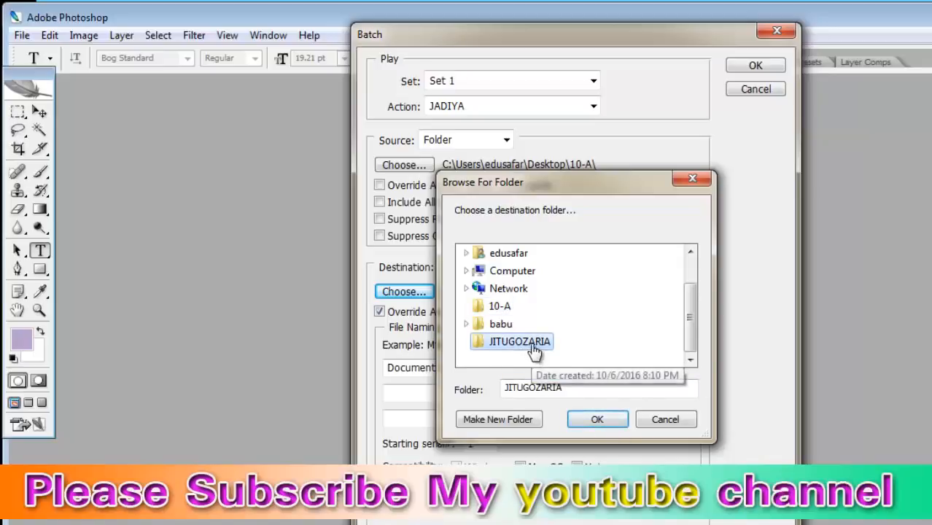
pyautogui.click(597, 421)
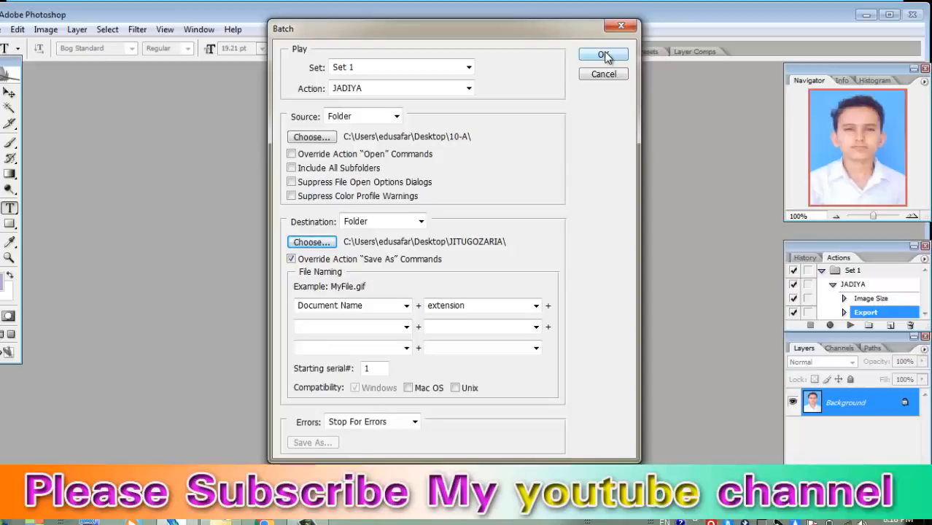
pyautogui.click(605, 55)
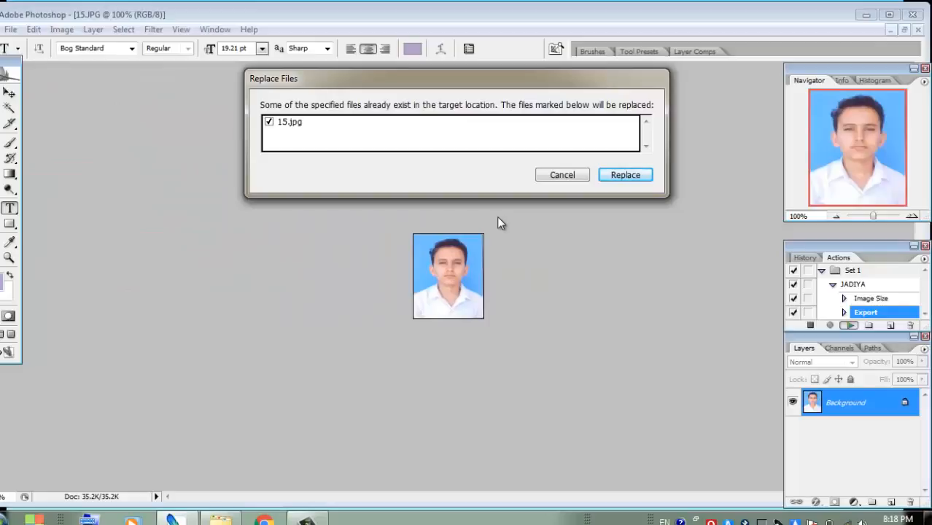
# - Replace the existing 15.jpg in the destination folder when prompted
pyautogui.click(621, 176)
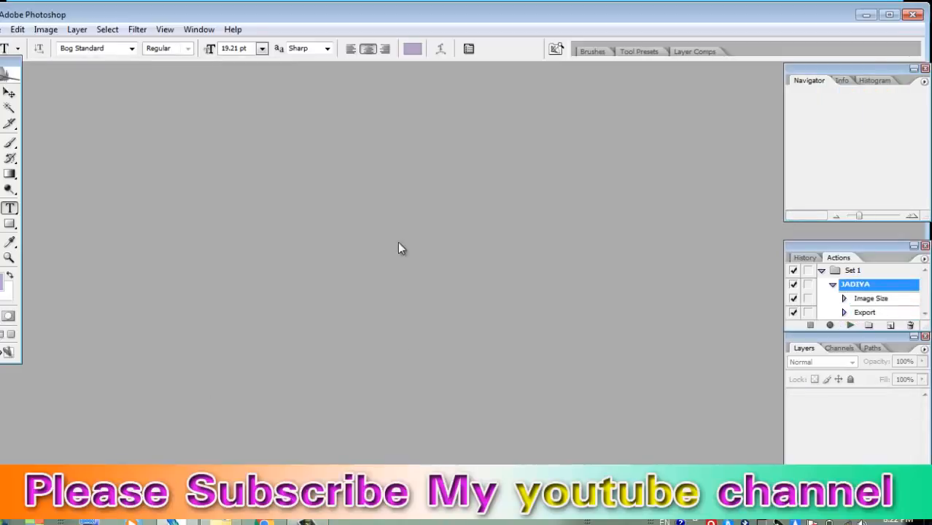
# - Minimize Photoshop and open JITUGOZARIA beside the 10-A folder window
pyautogui.click(865, 15)
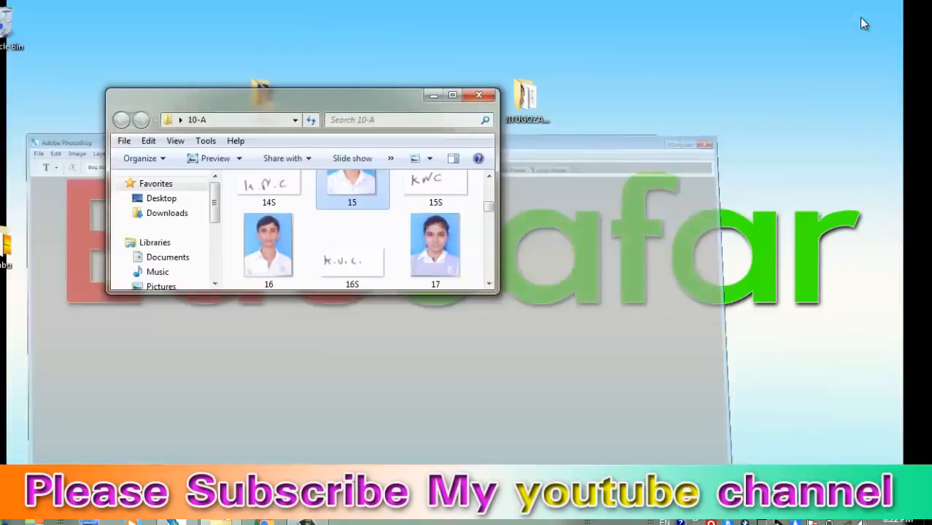
pyautogui.moveTo(395, 94); pyautogui.dragTo(306, 51)
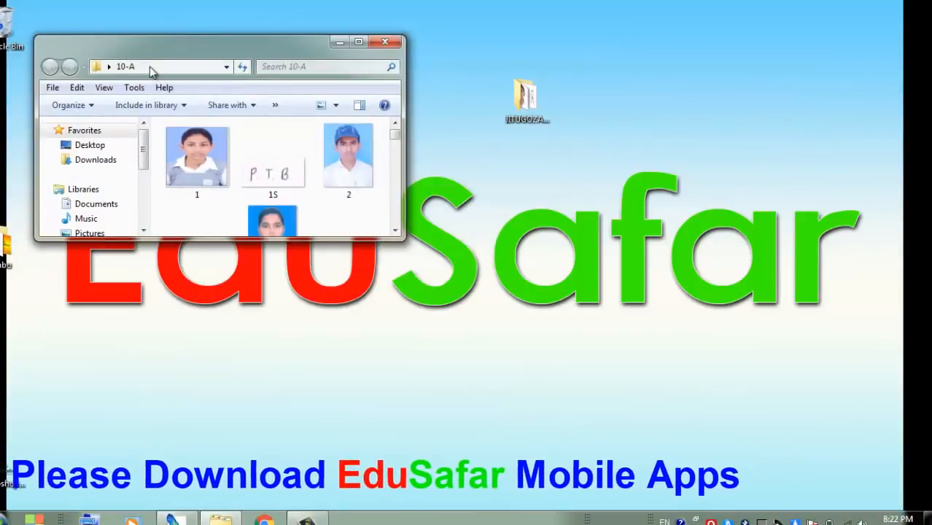
pyautogui.click(510, 97)
pyautogui.doubleClick(510, 98)
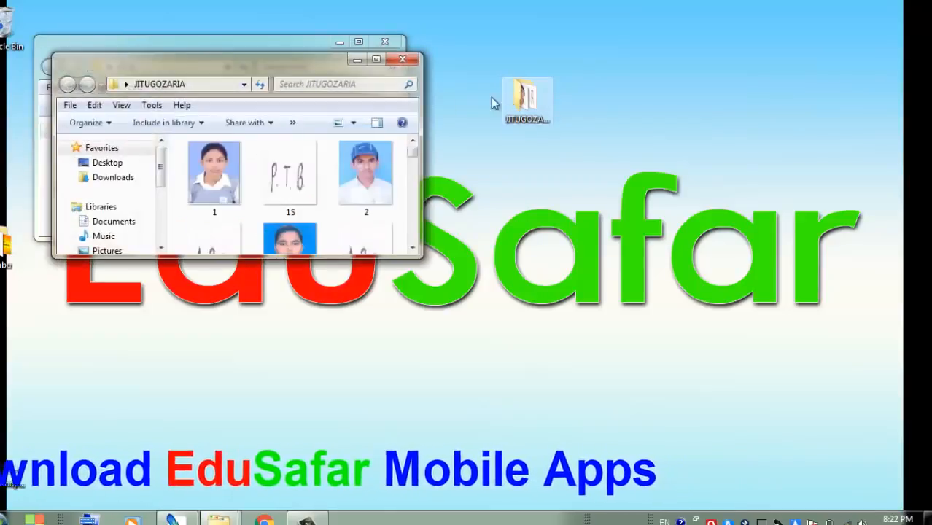
pyautogui.moveTo(306, 68); pyautogui.dragTo(697, 51)
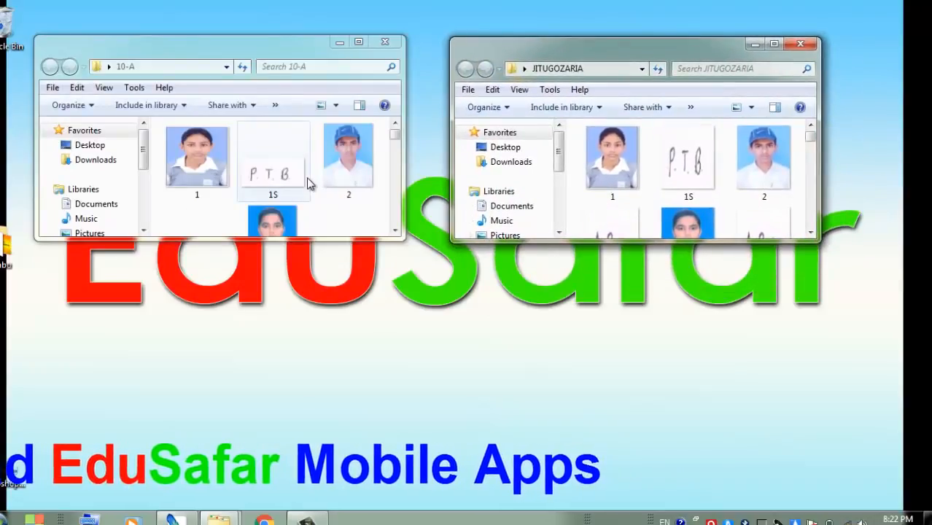
pyautogui.click(468, 299)
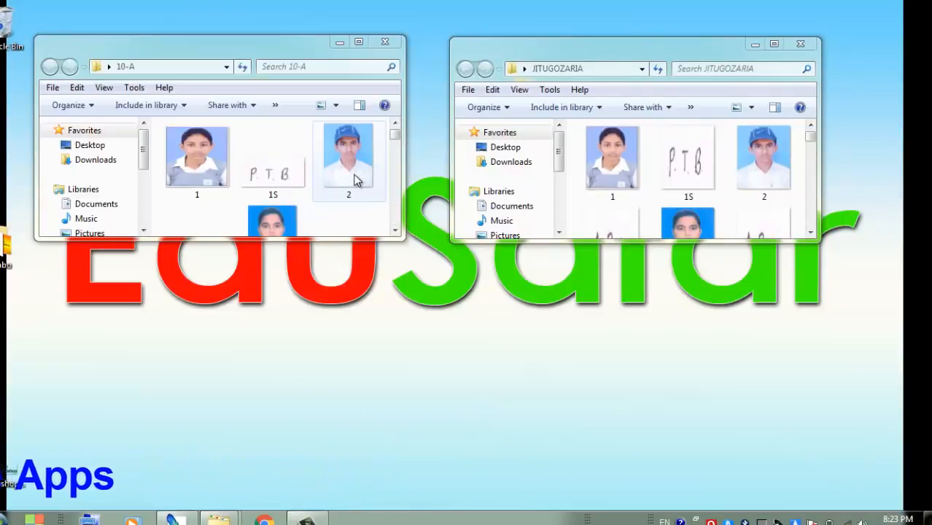
# - Compare the details of original photo 2 in 10-A with resized photo 2 in JITUGOZARIA
pyautogui.click(357, 180)
pyautogui.click(364, 250)
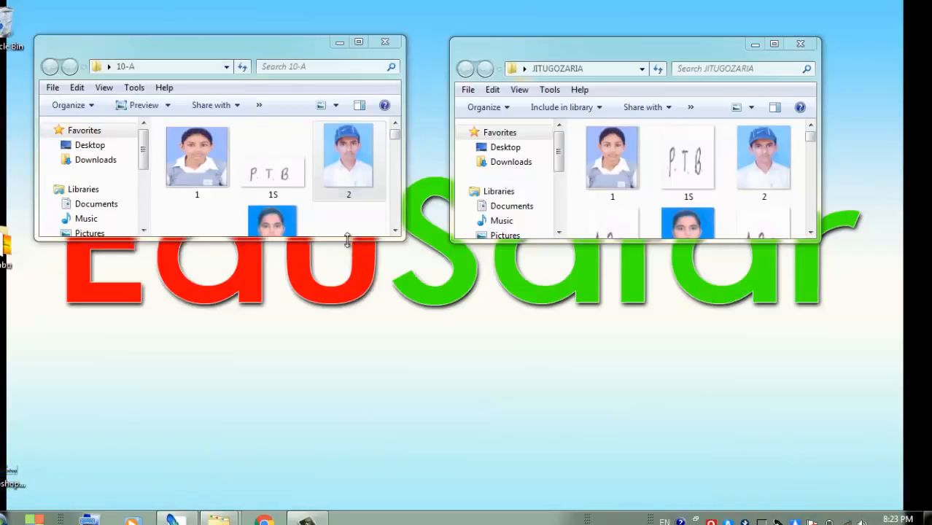
pyautogui.click(348, 191)
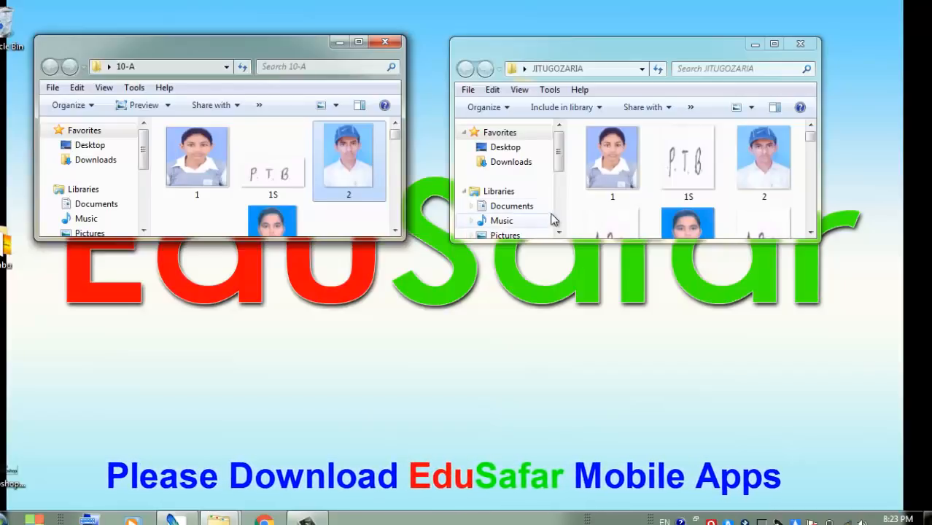
pyautogui.click(764, 180)
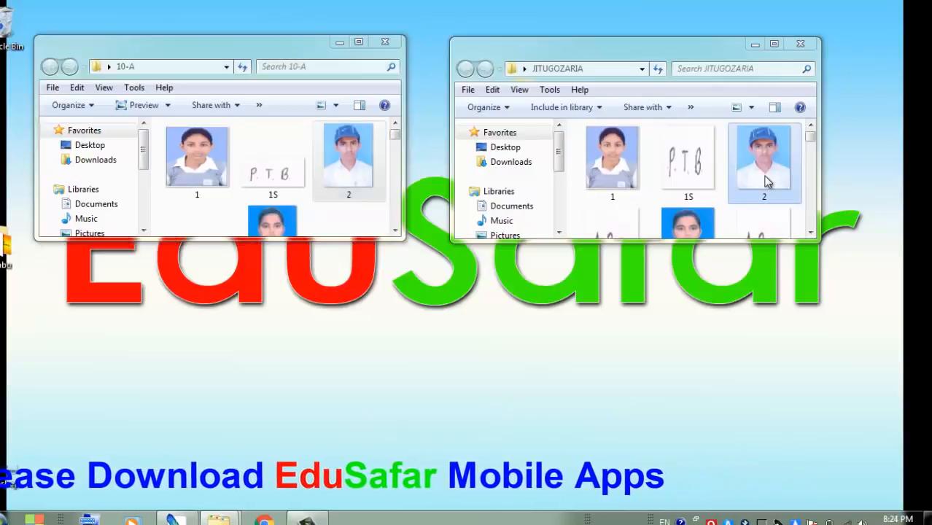
pyautogui.moveTo(782, 191)
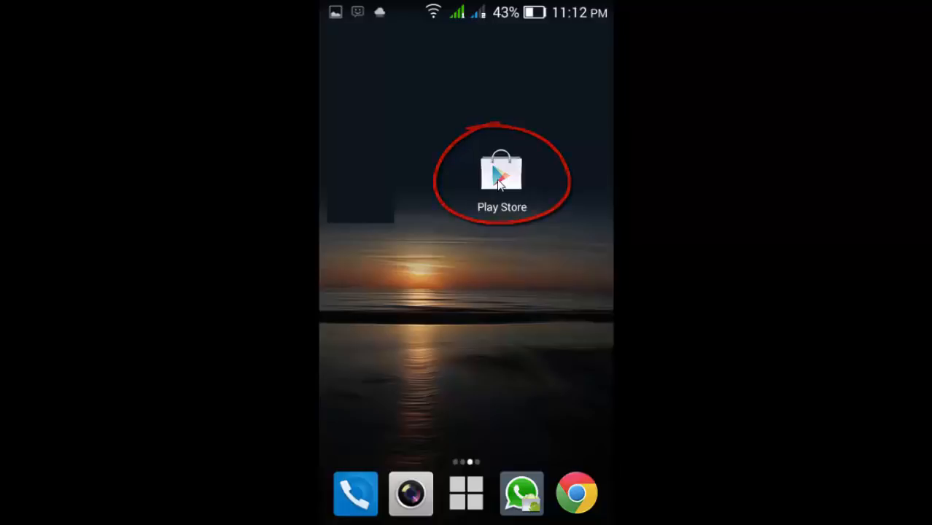
# - Search the Play Store for 'Edusafar' and install the EduSafar app
pyautogui.click(499, 183)
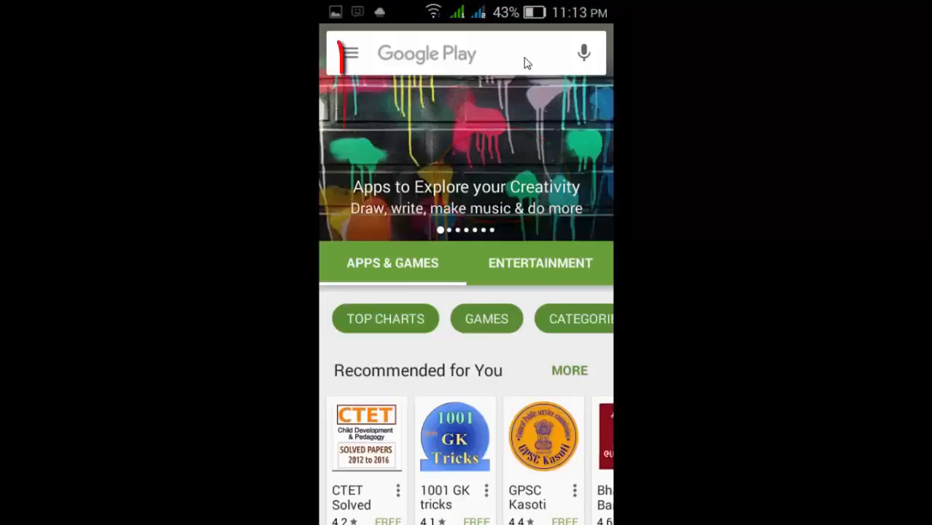
pyautogui.click(527, 64)
pyautogui.write('Edusafar')
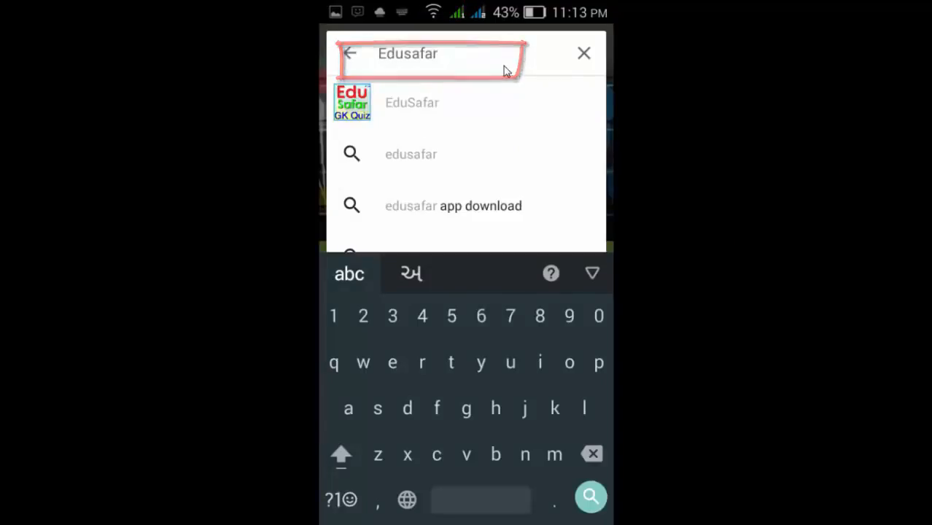
pyautogui.click(508, 103)
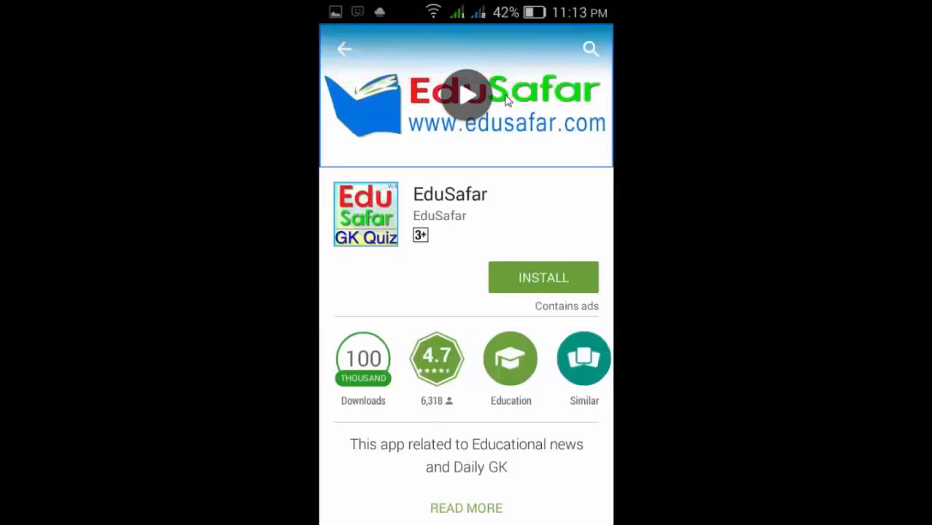
pyautogui.click(528, 281)
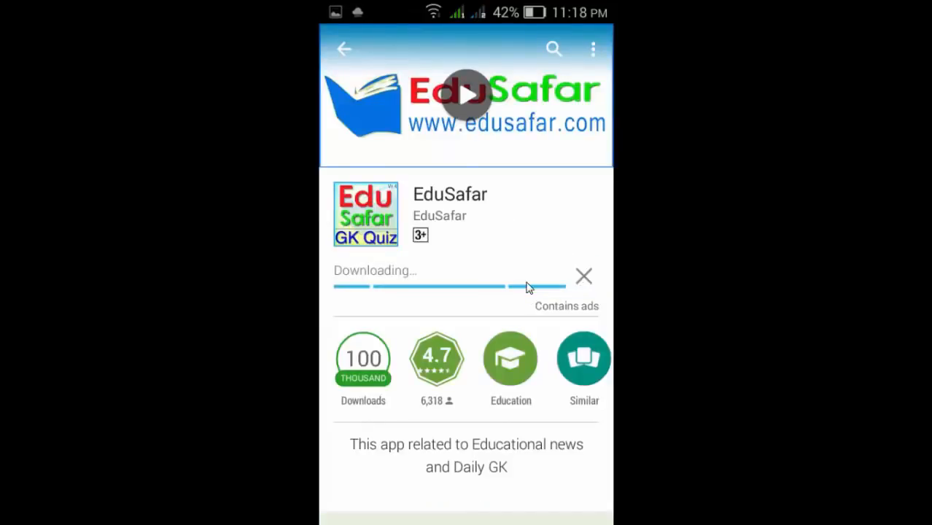